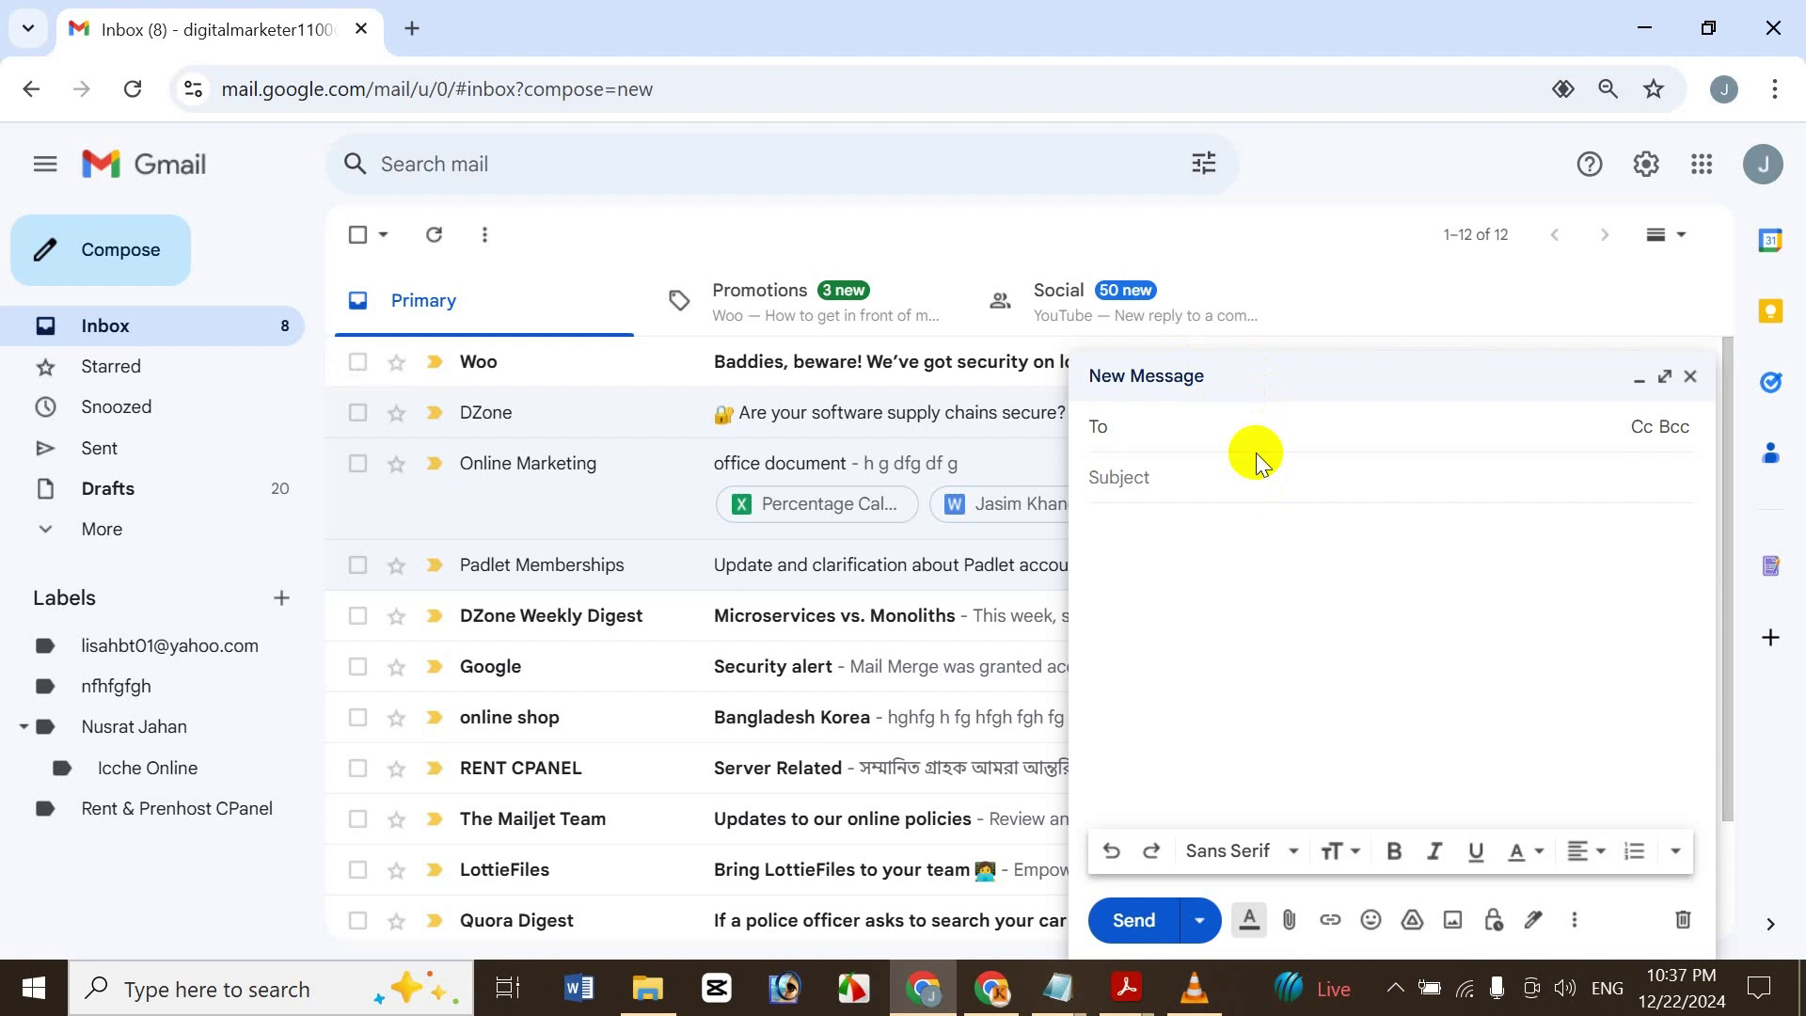
Address the message to the suggested contact, with subject "importent mail" and body "gfdgd fgdf", "g", "dfg df gdfgdfg" on three lines.
text(ms)
click(1277, 487)
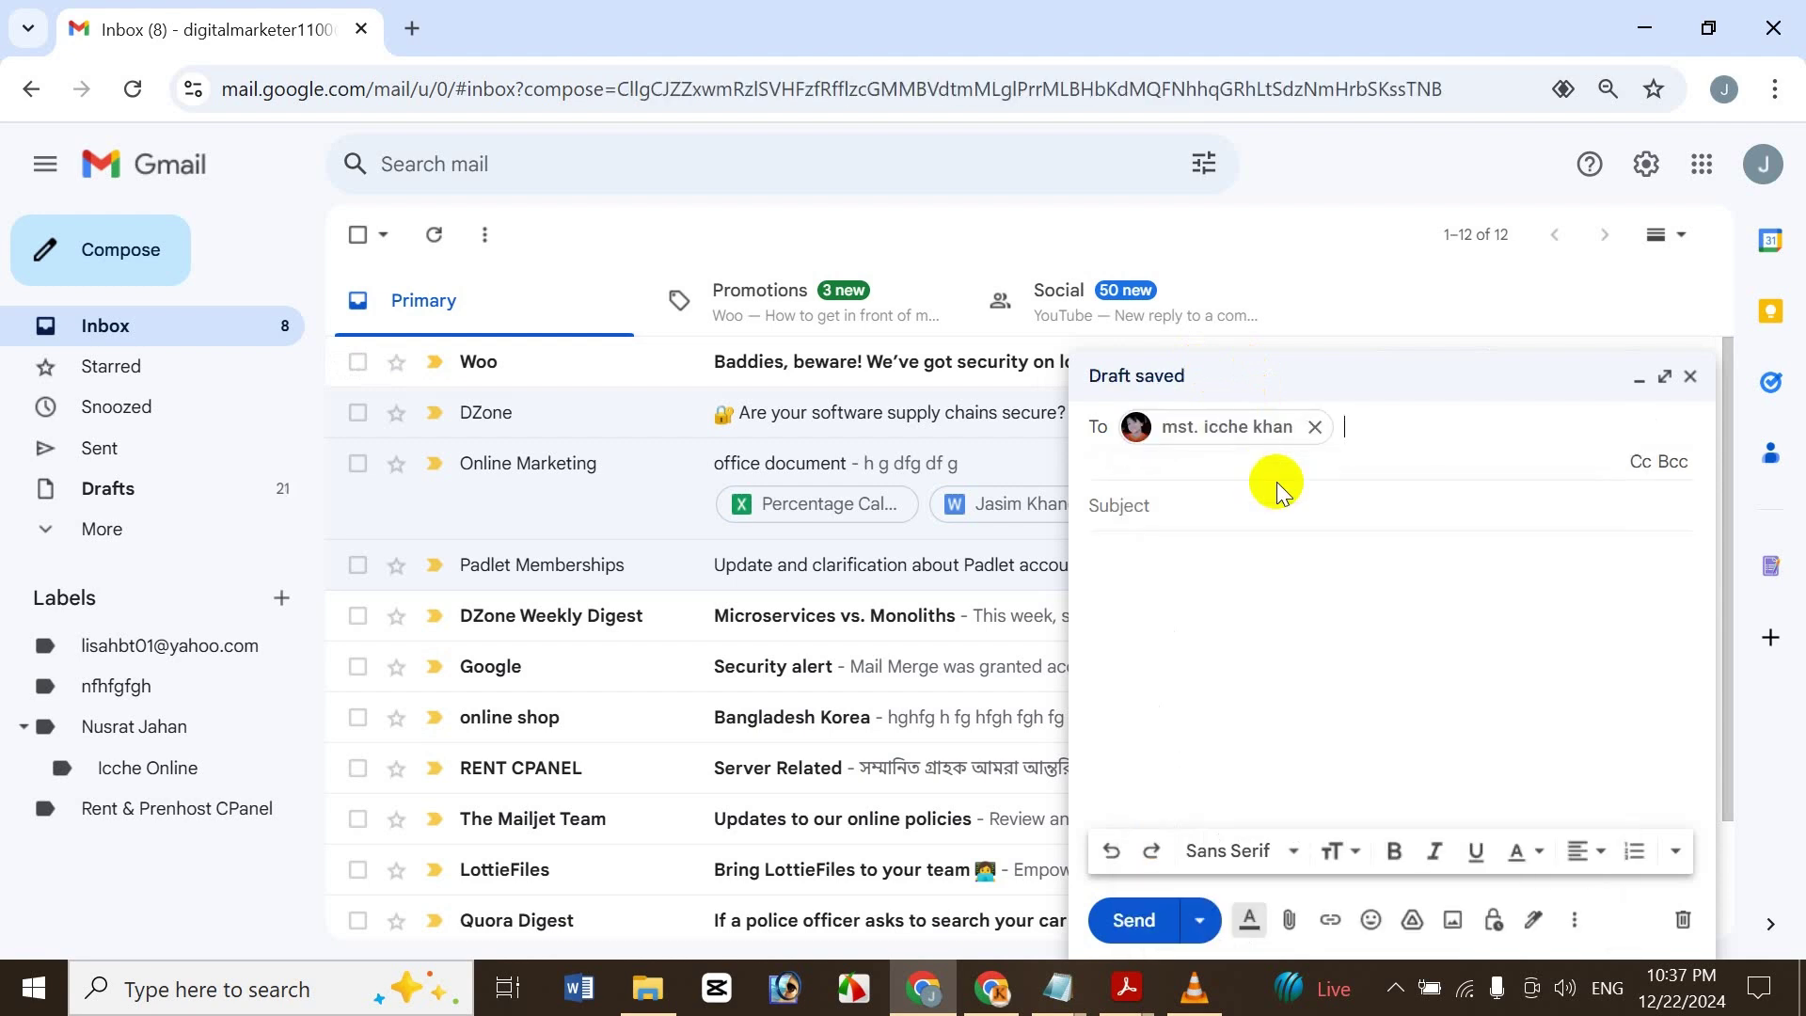
click(1196, 513)
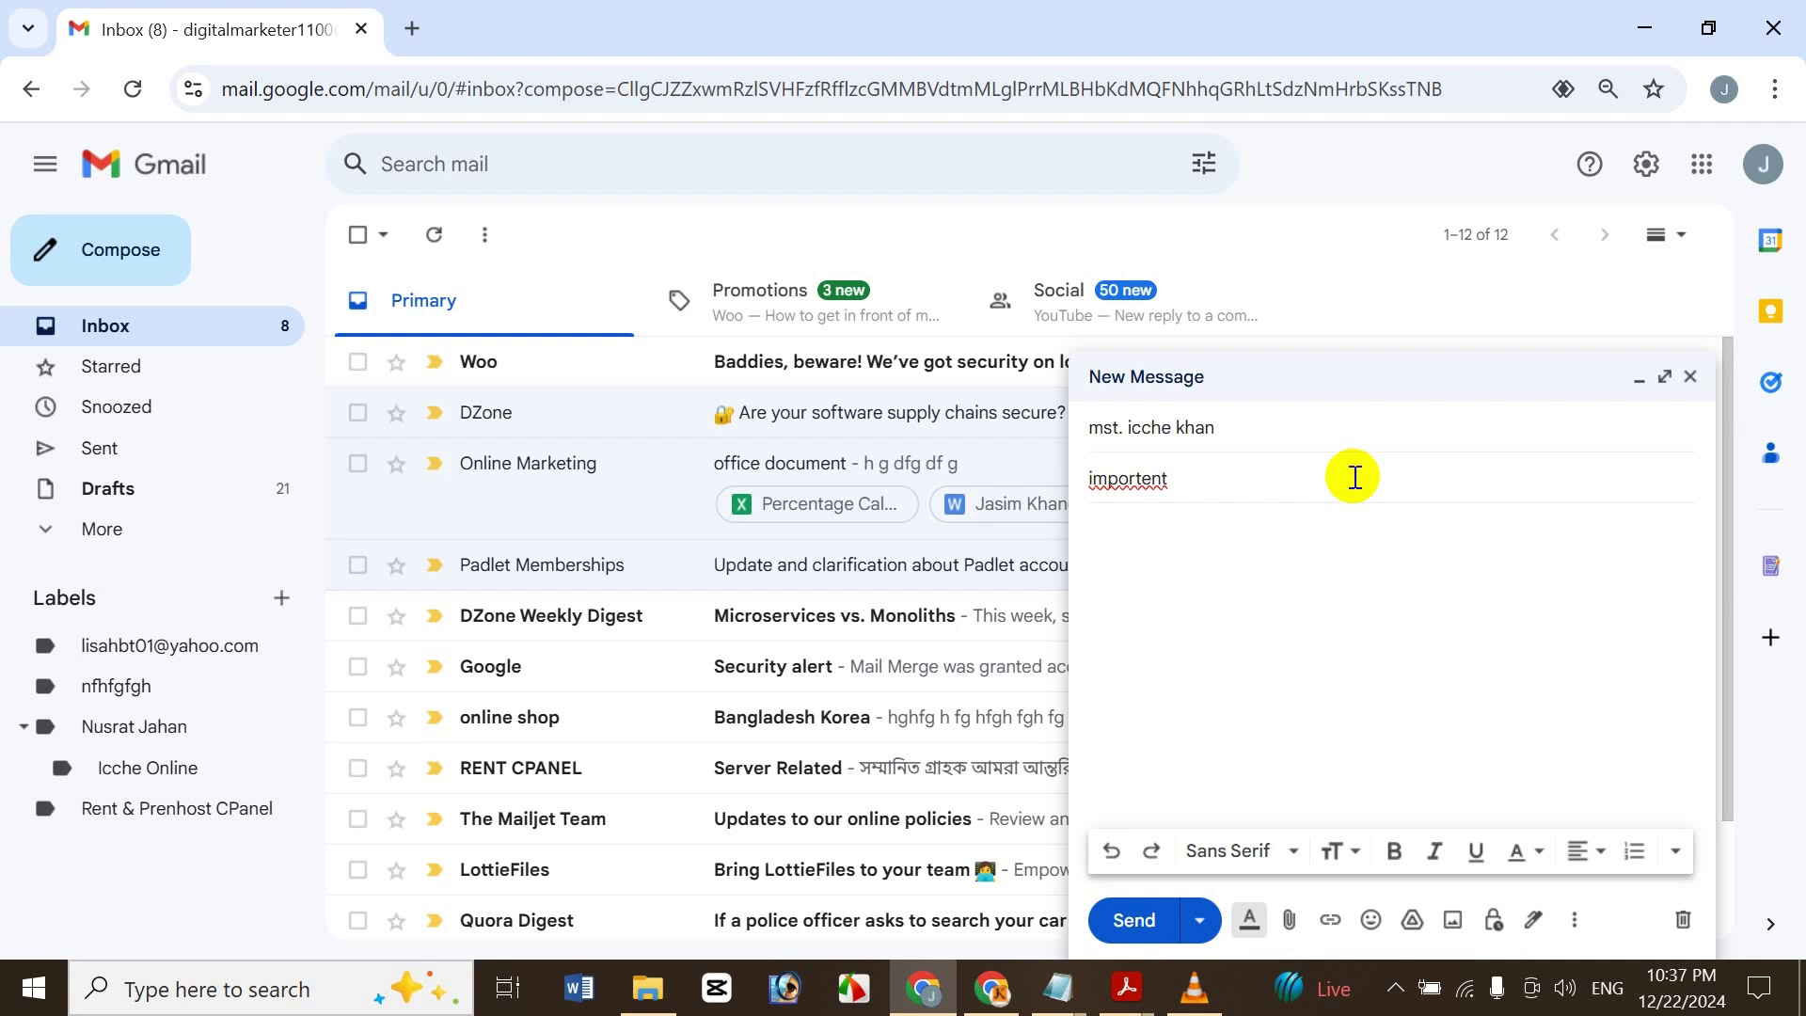
click(1171, 568)
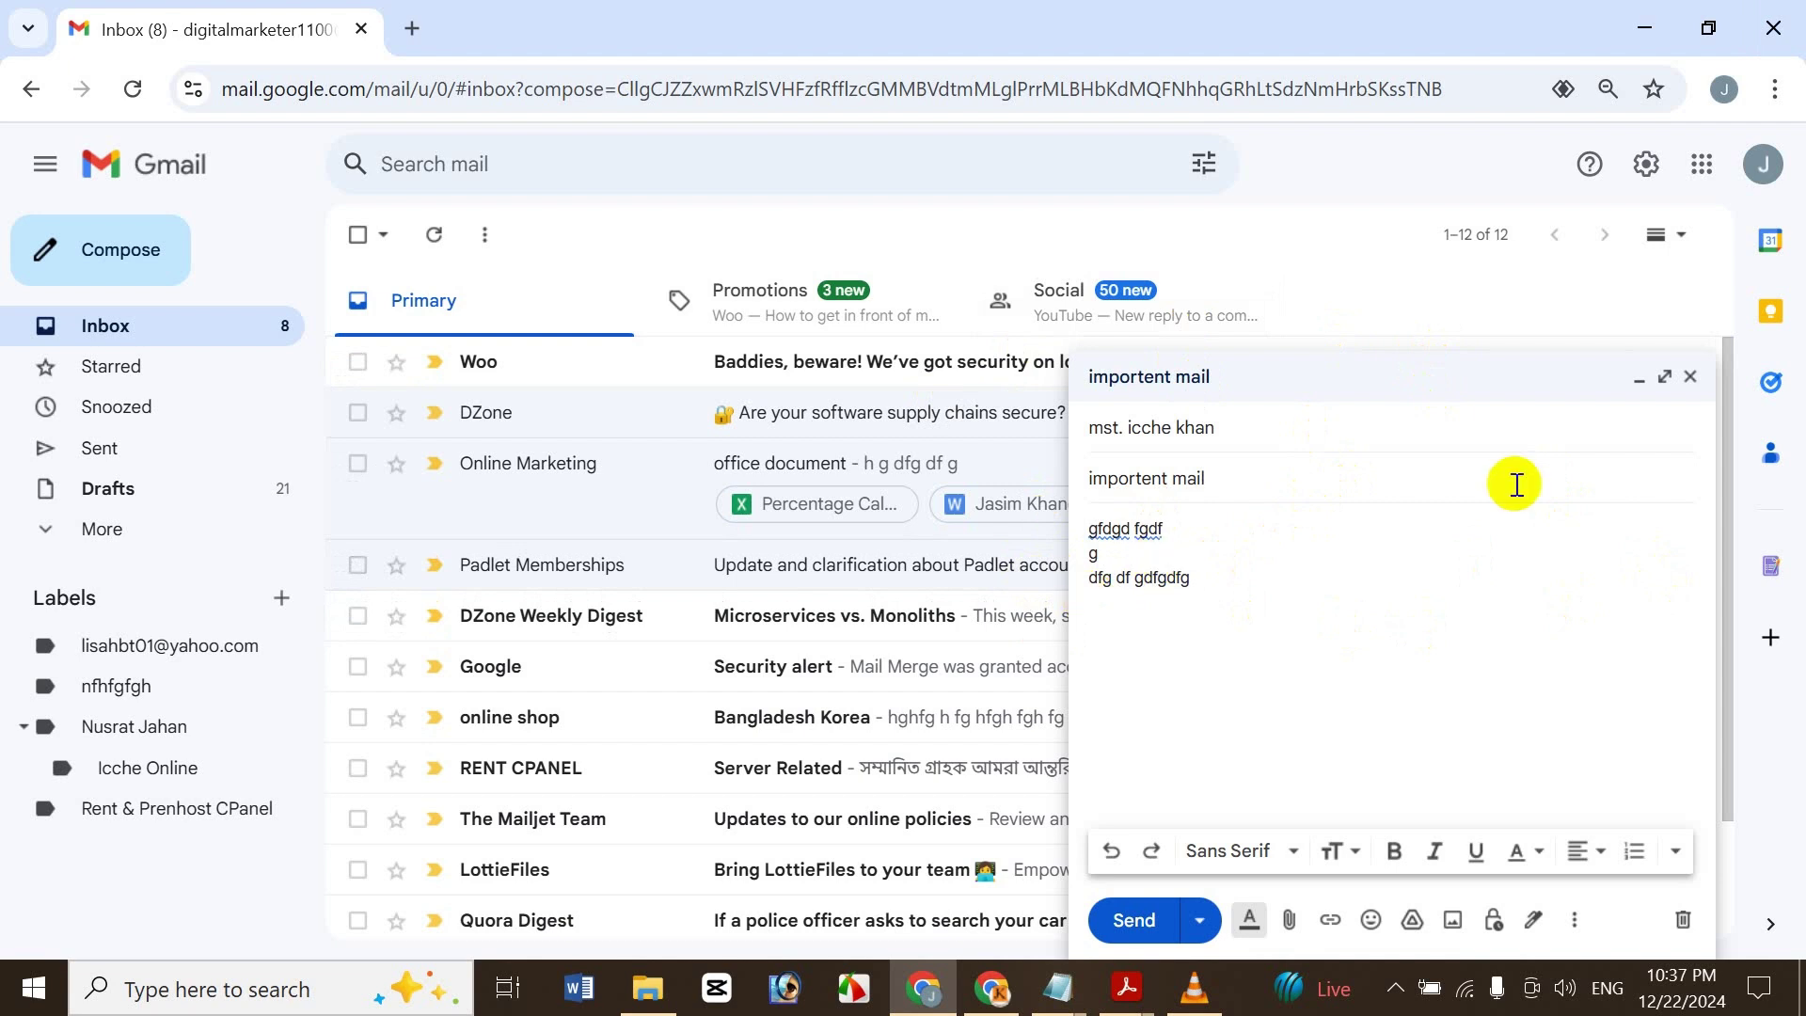
Insert the "Hello Ok" folder from My Drive into the message as a link.
click(1413, 919)
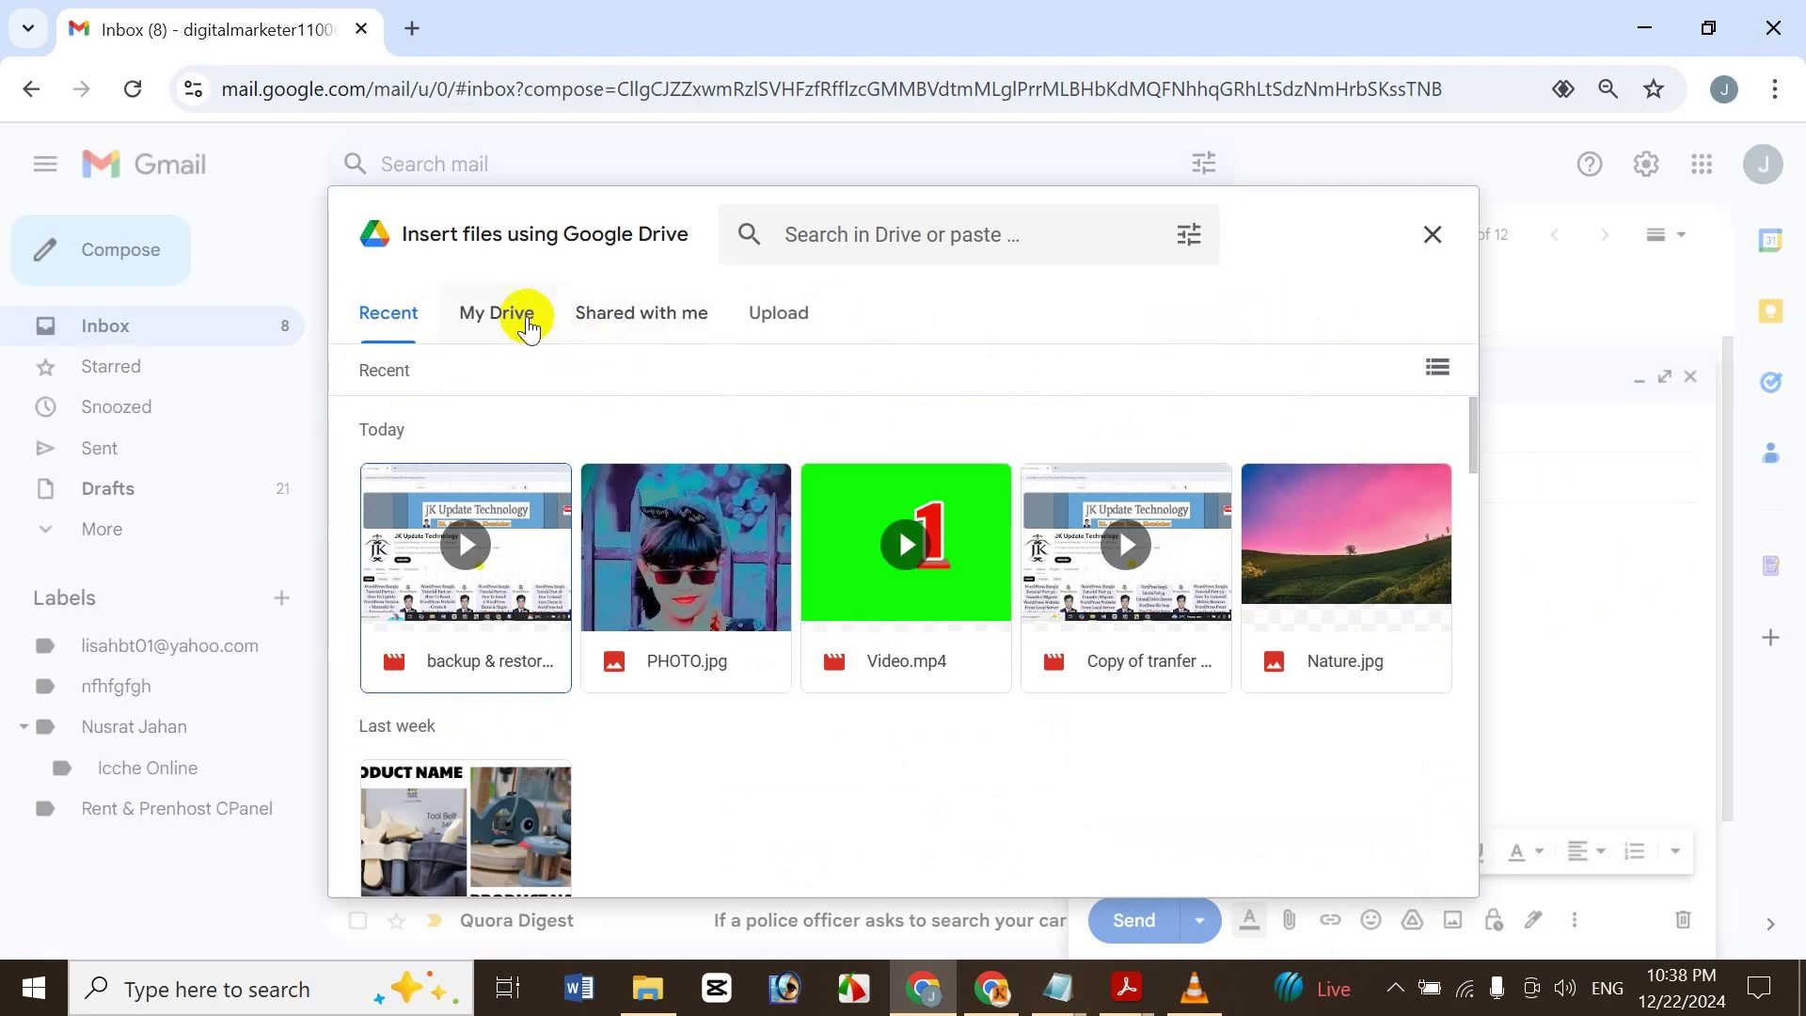
click(498, 348)
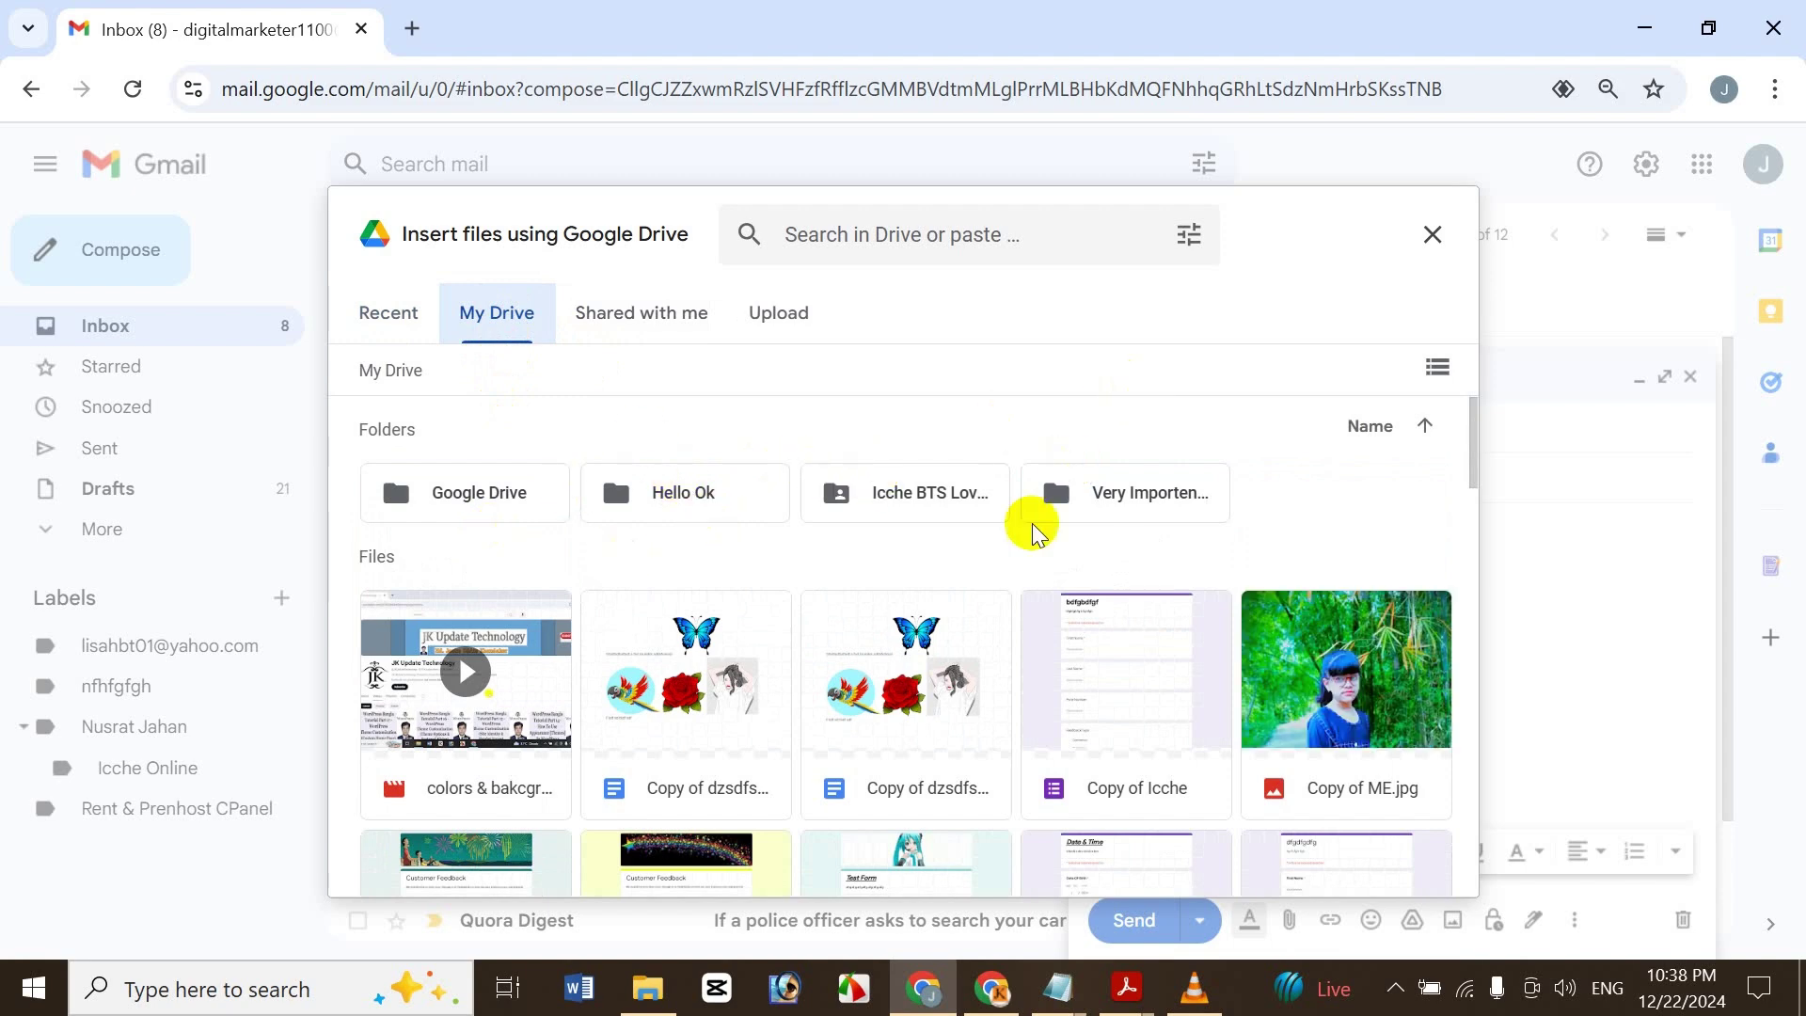
click(709, 511)
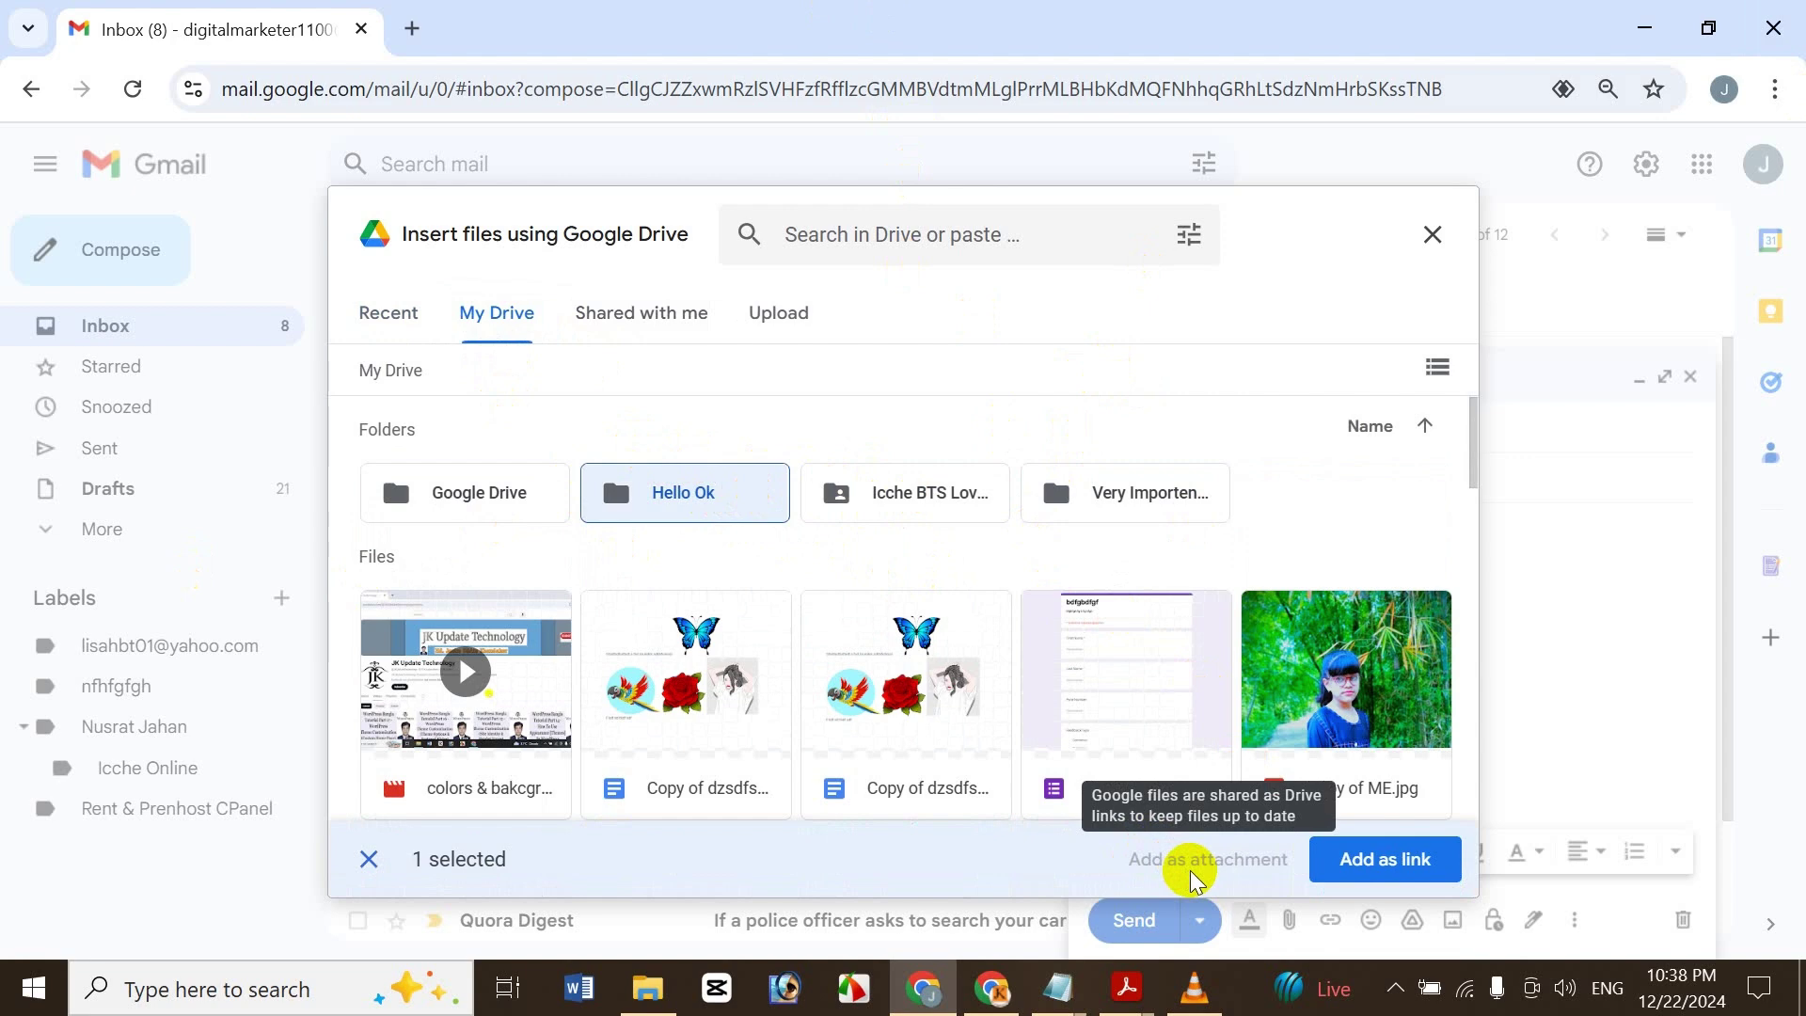
click(929, 491)
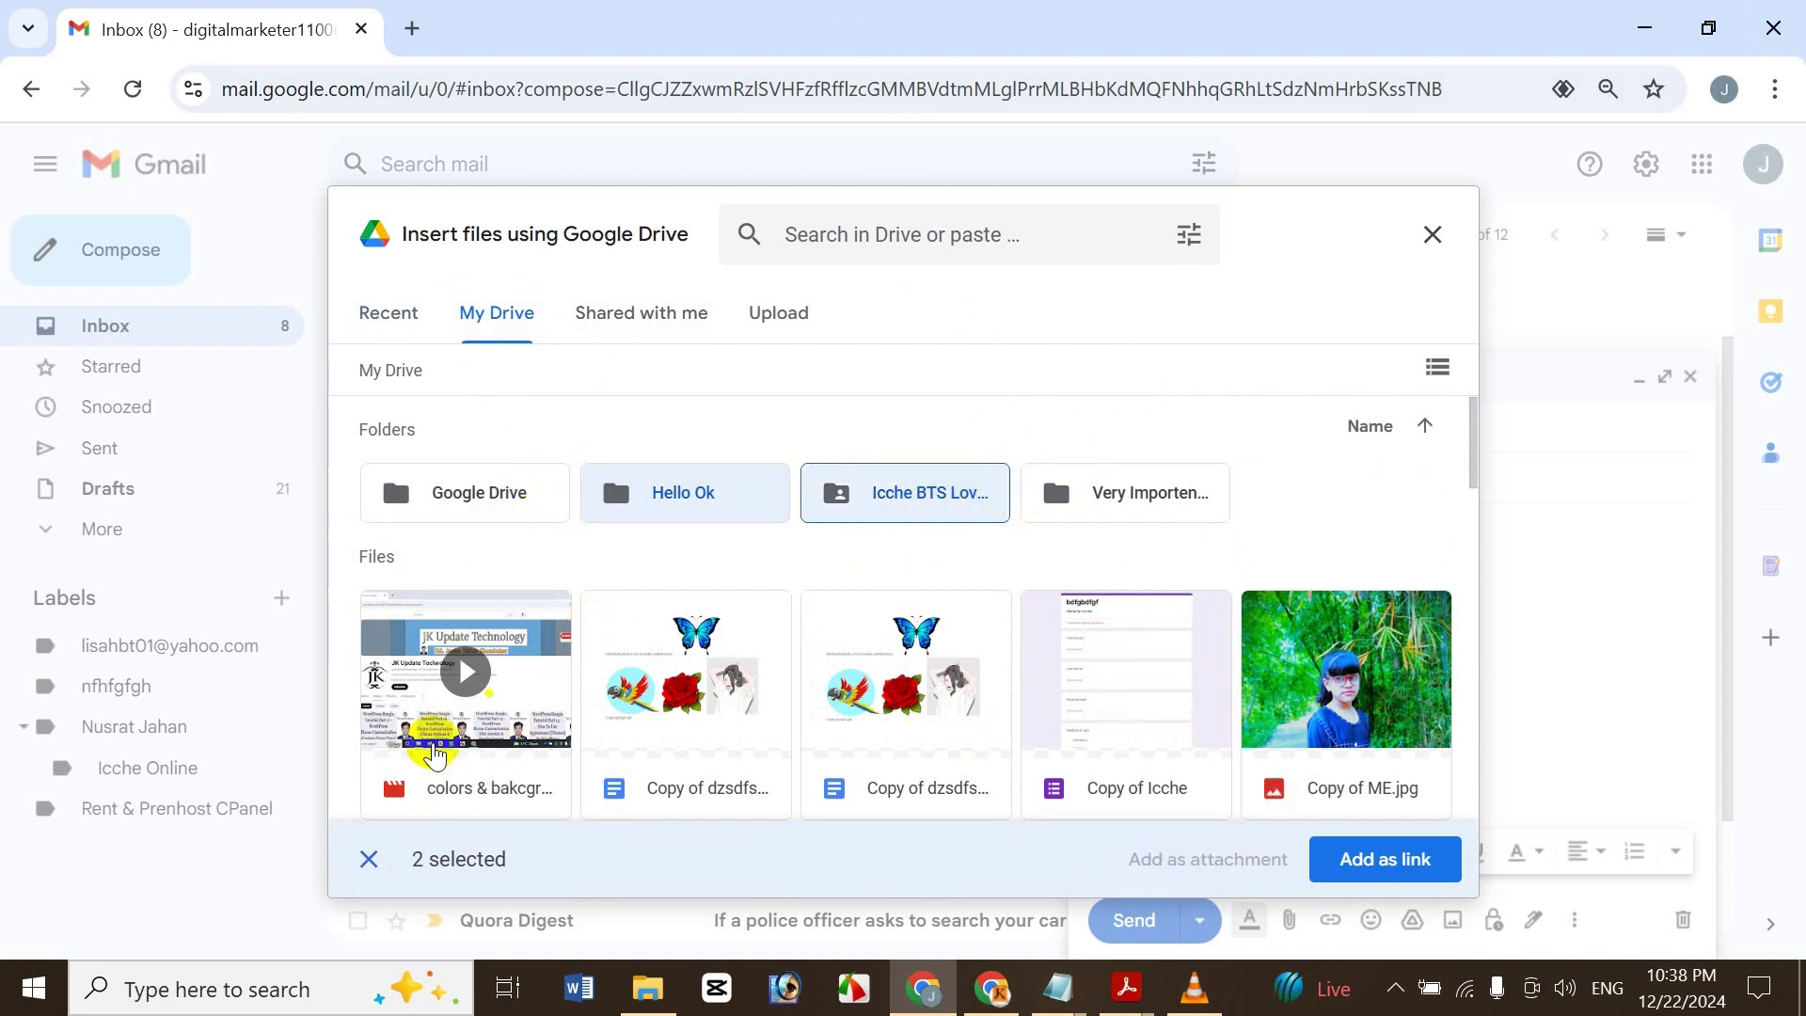
click(889, 525)
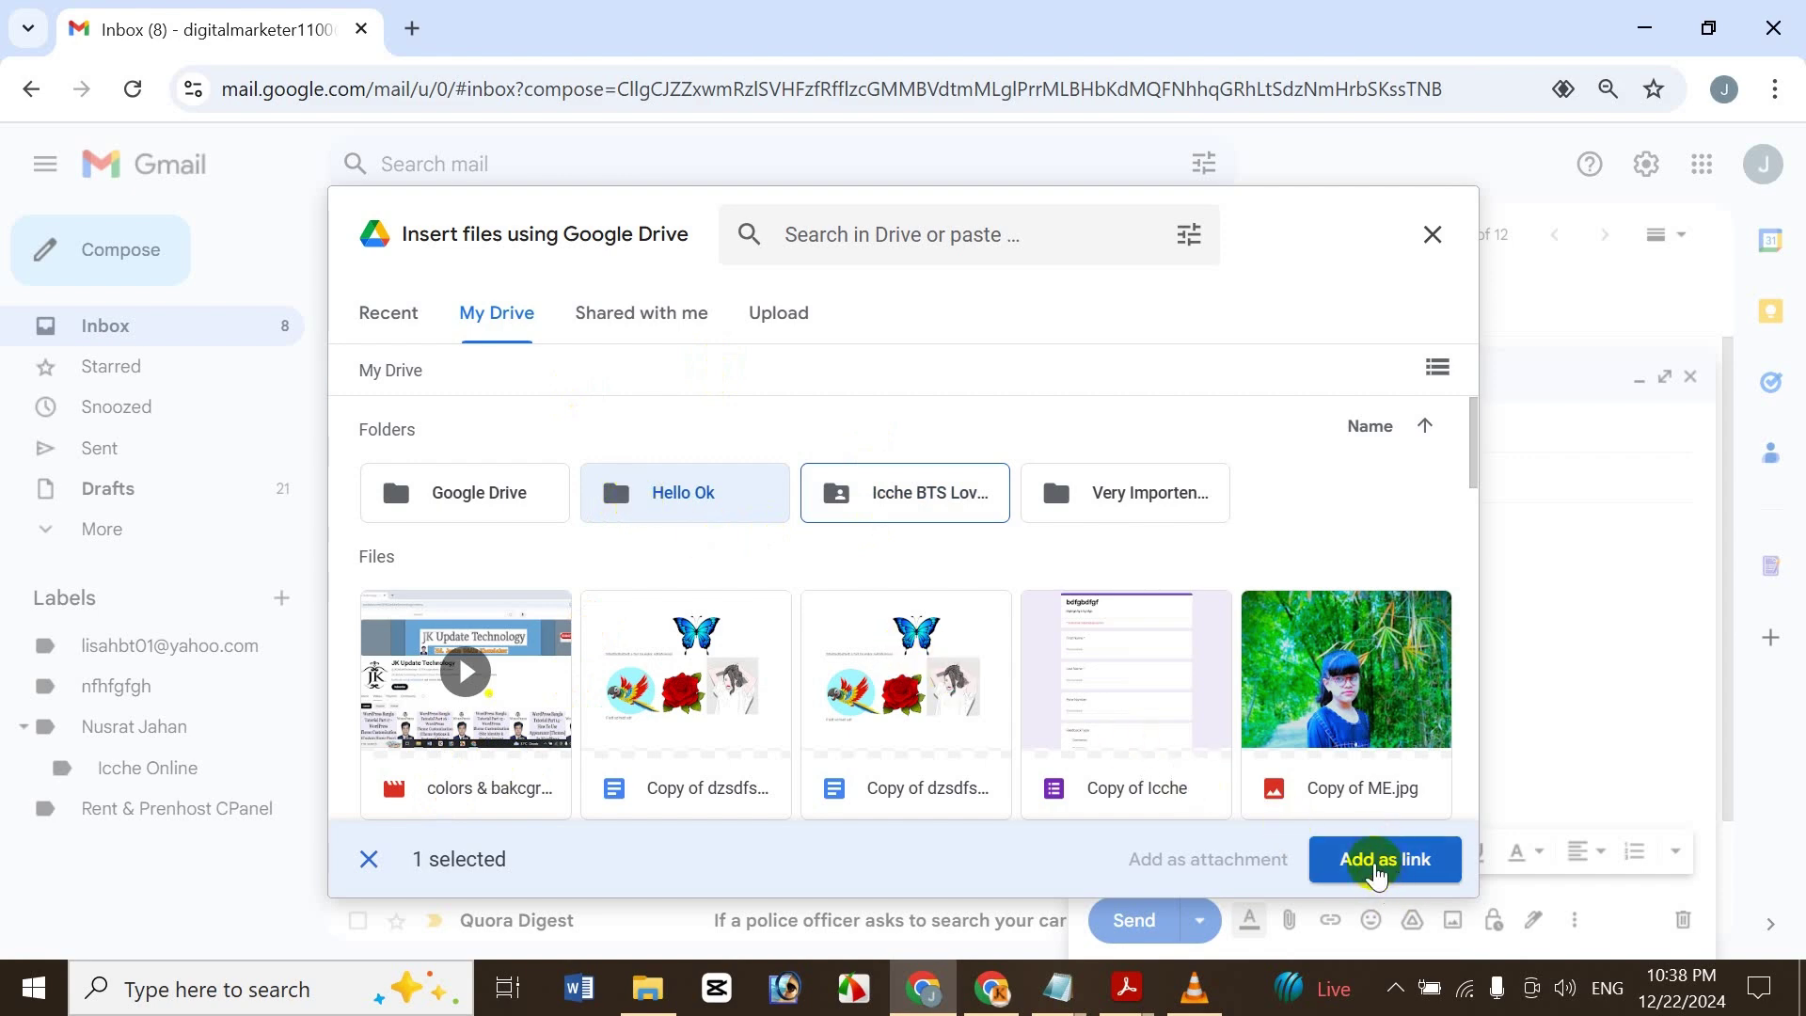
click(1375, 875)
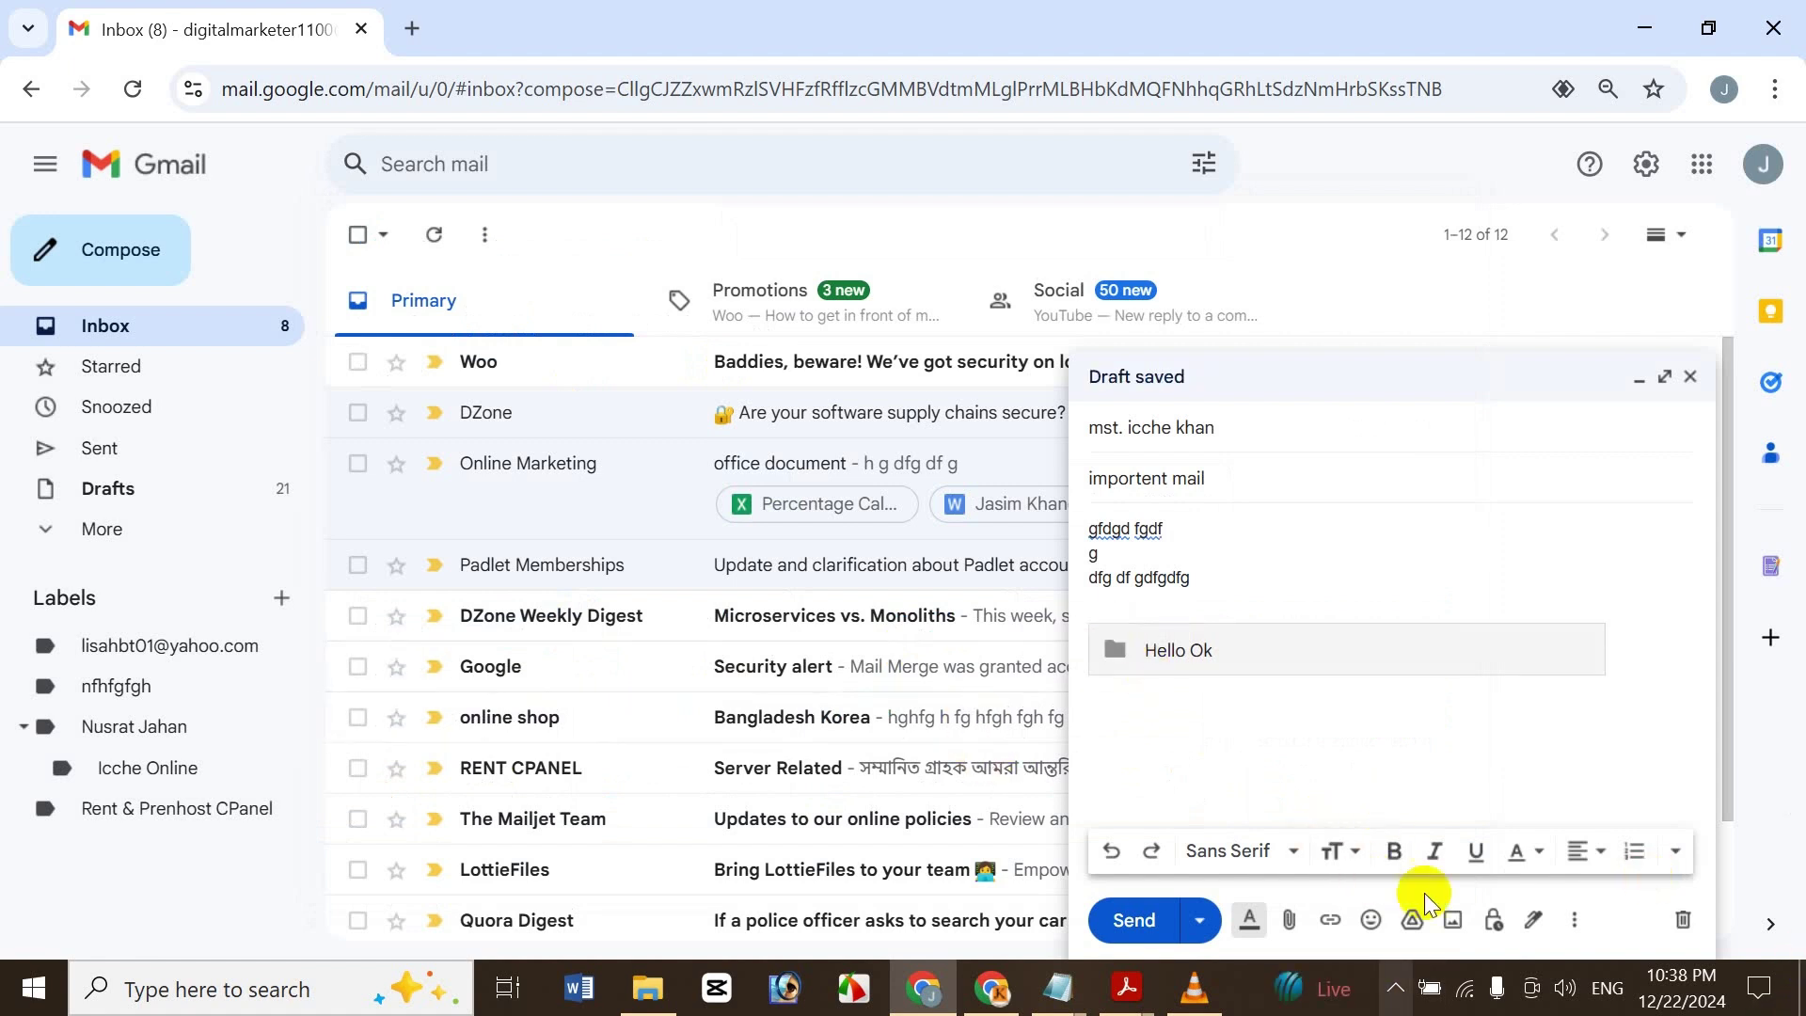
Insert the shared BTS Love folder from My Drive into the message as a link.
click(1413, 920)
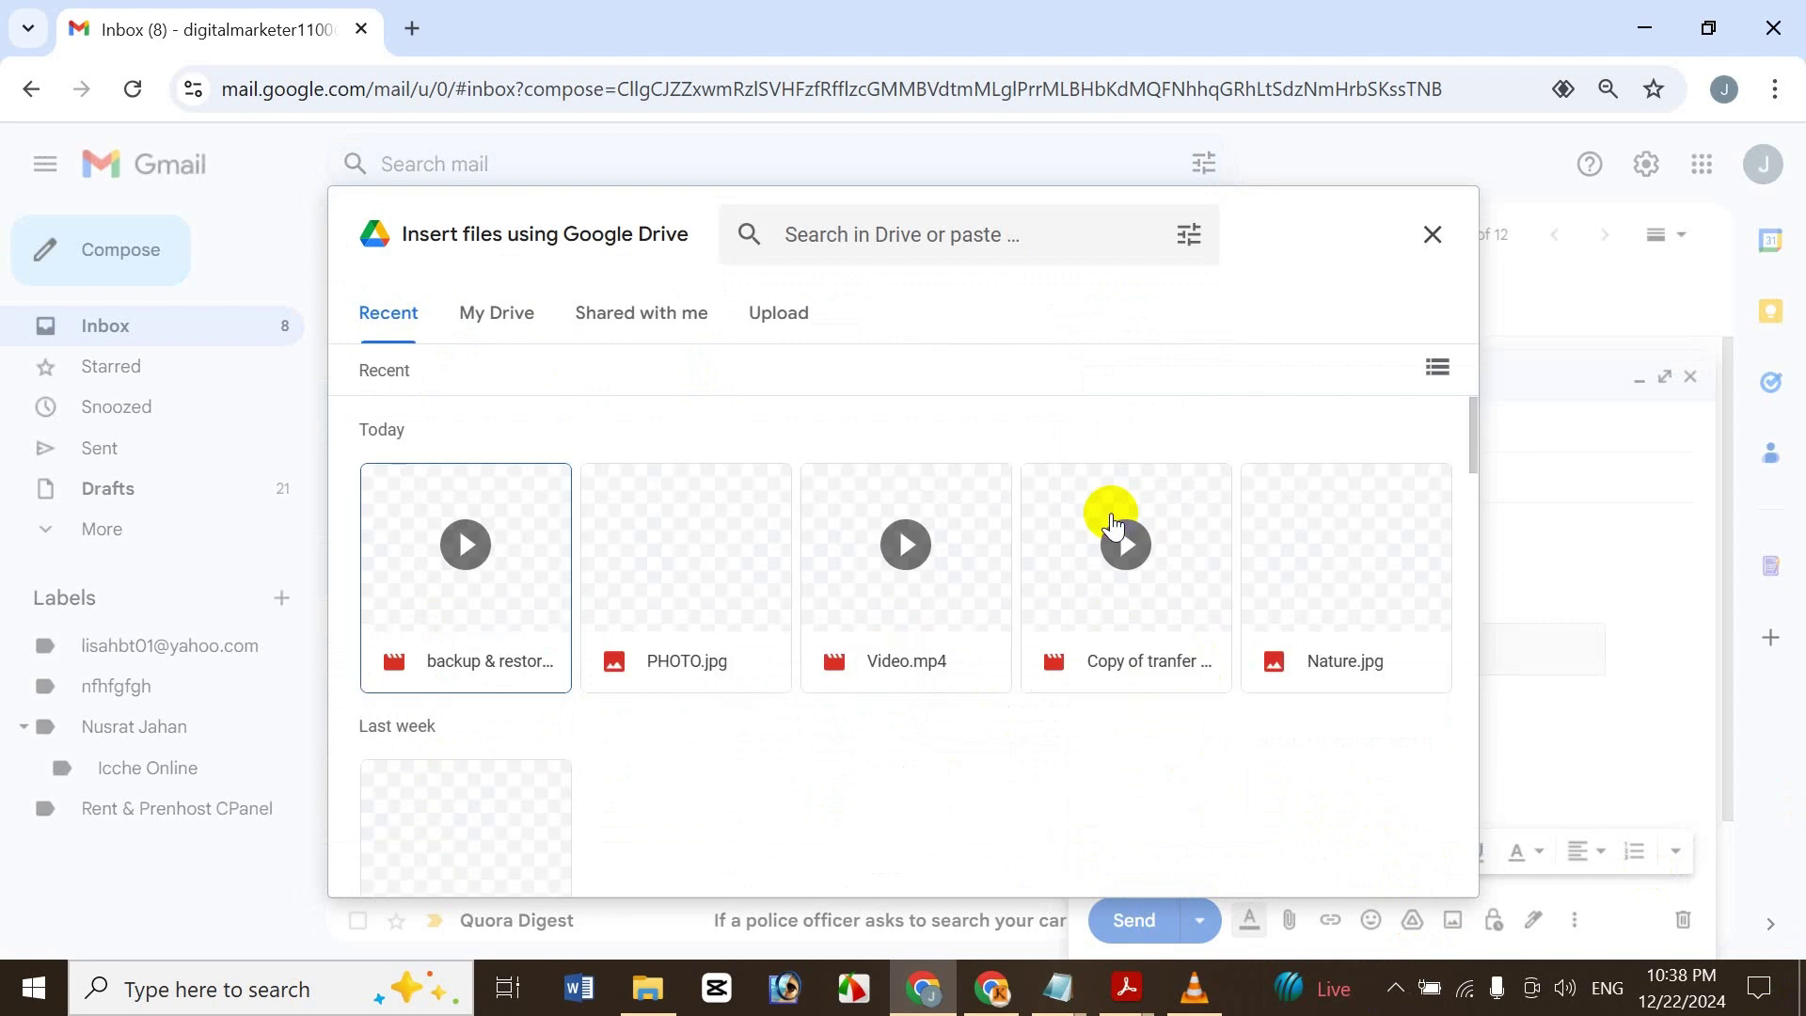
click(520, 313)
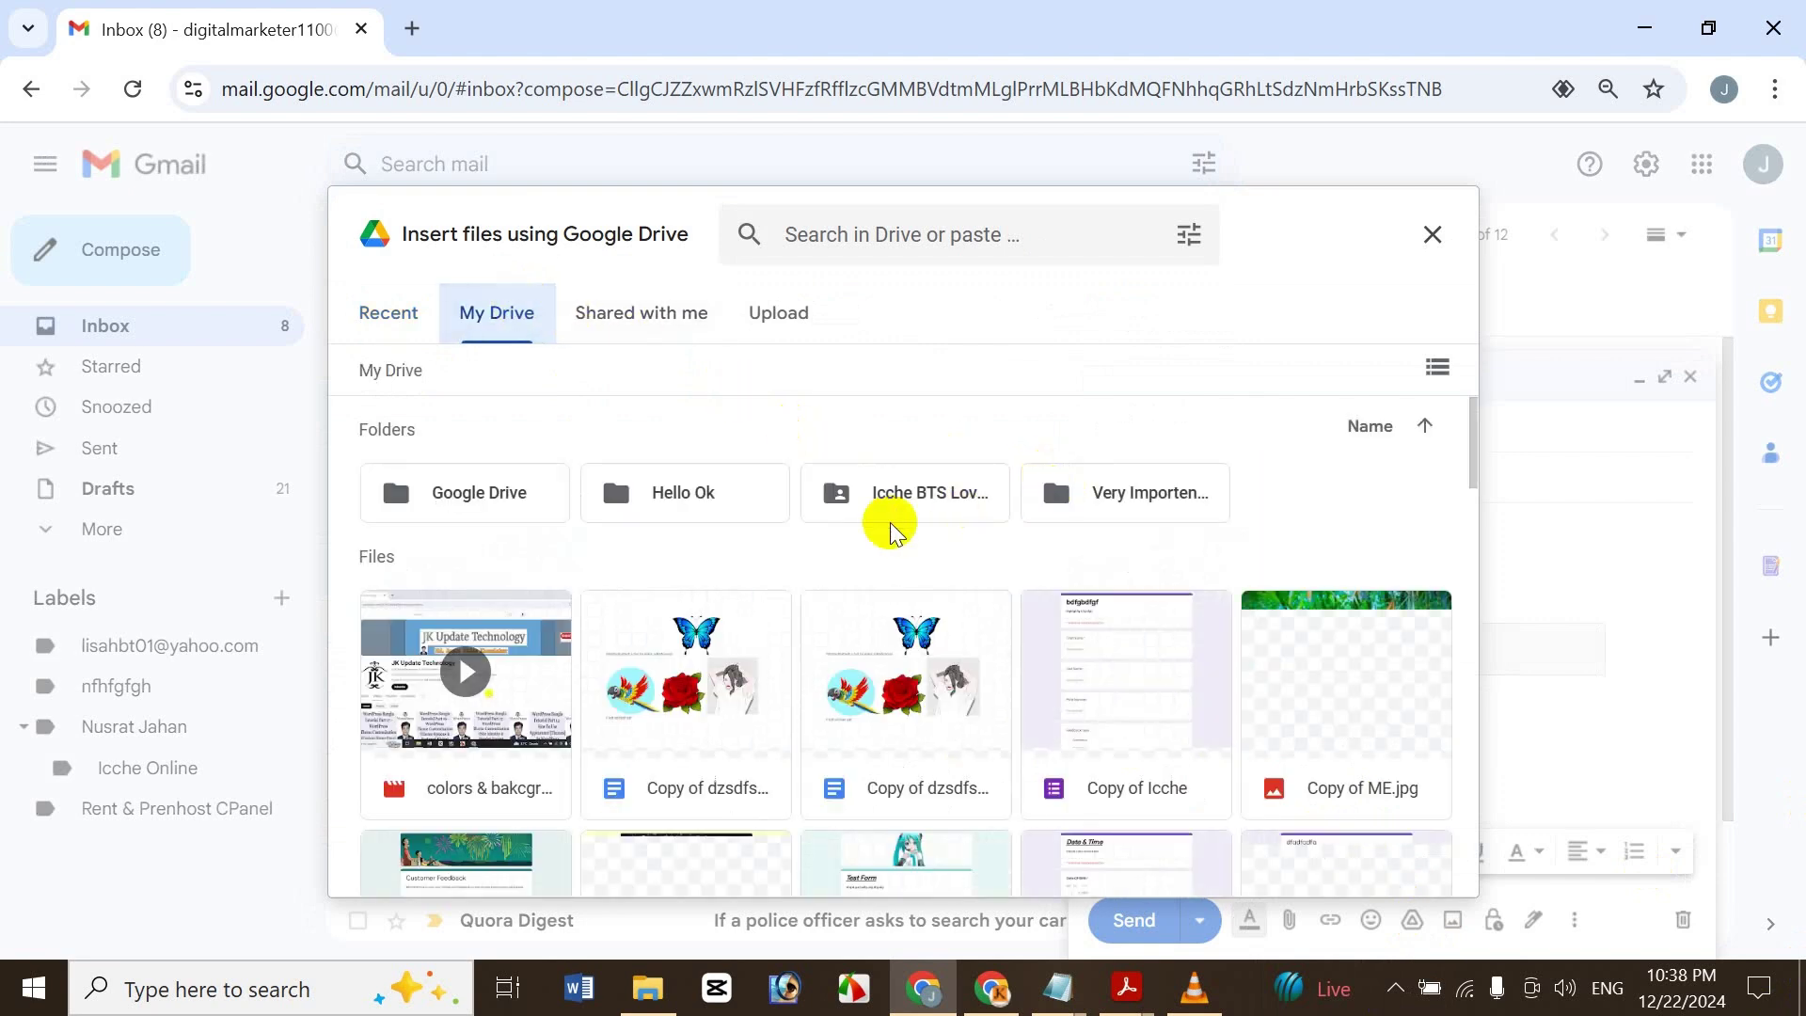
click(909, 485)
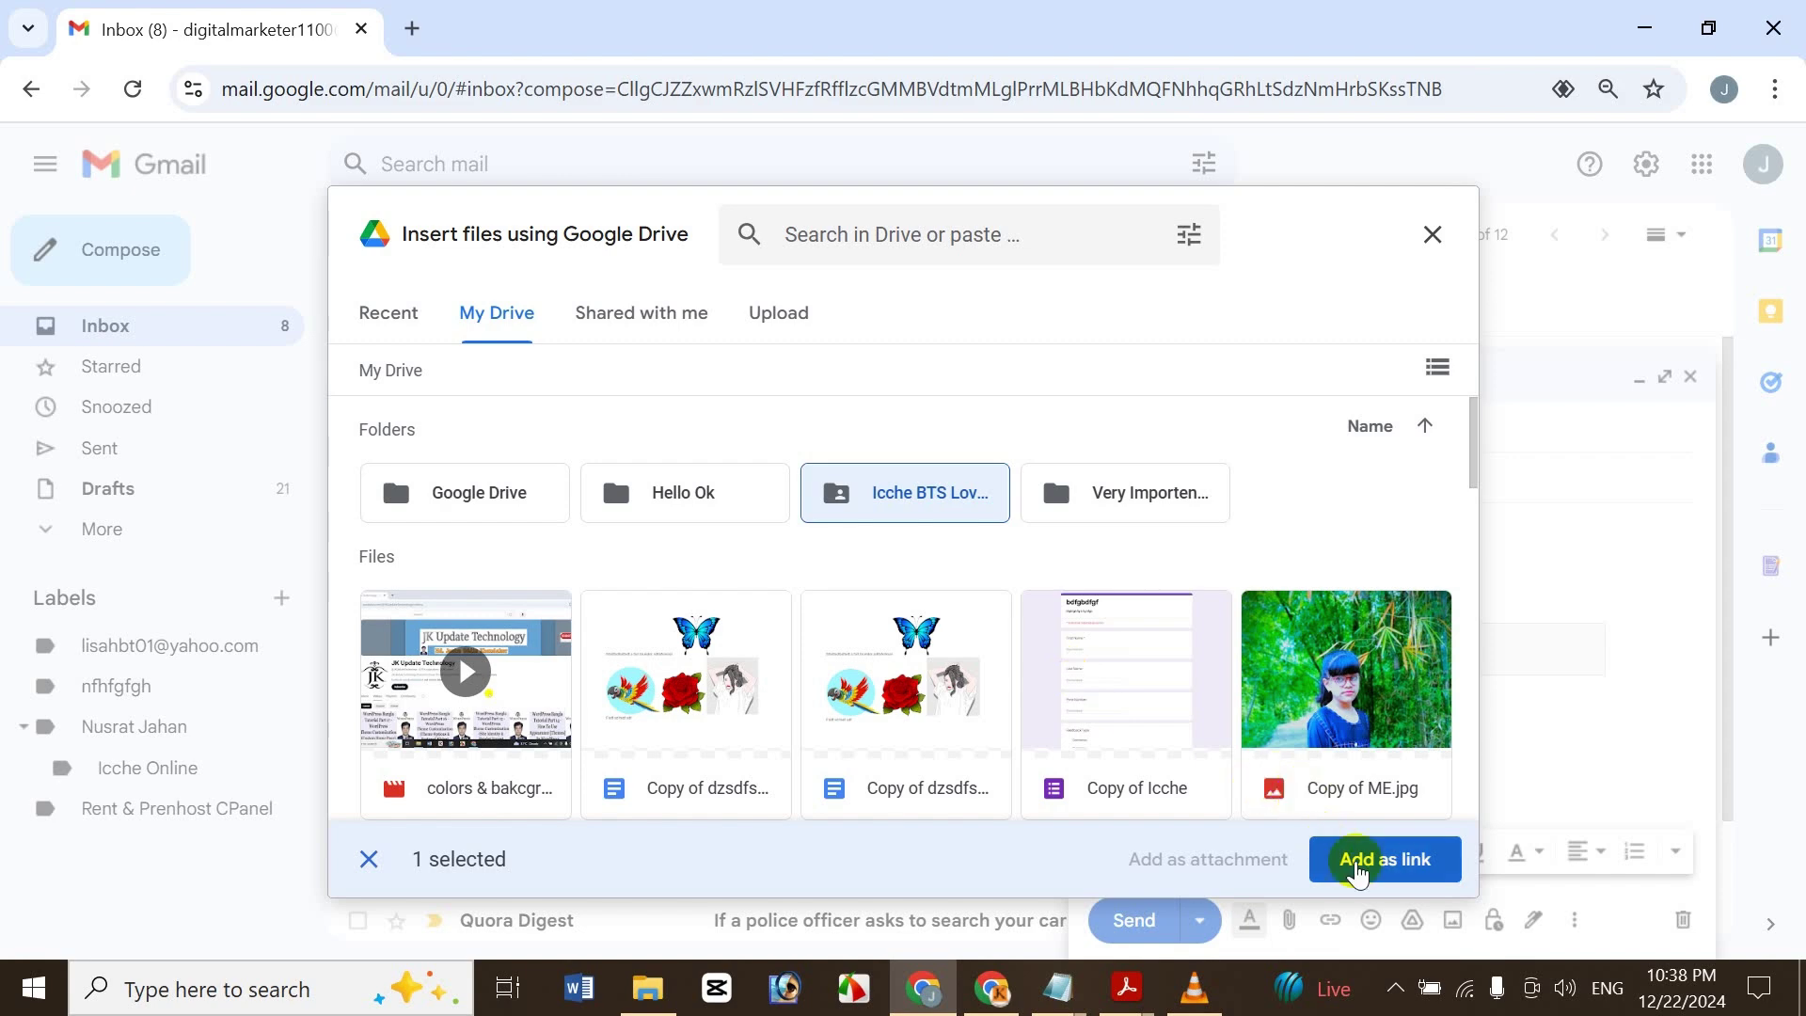
click(1363, 863)
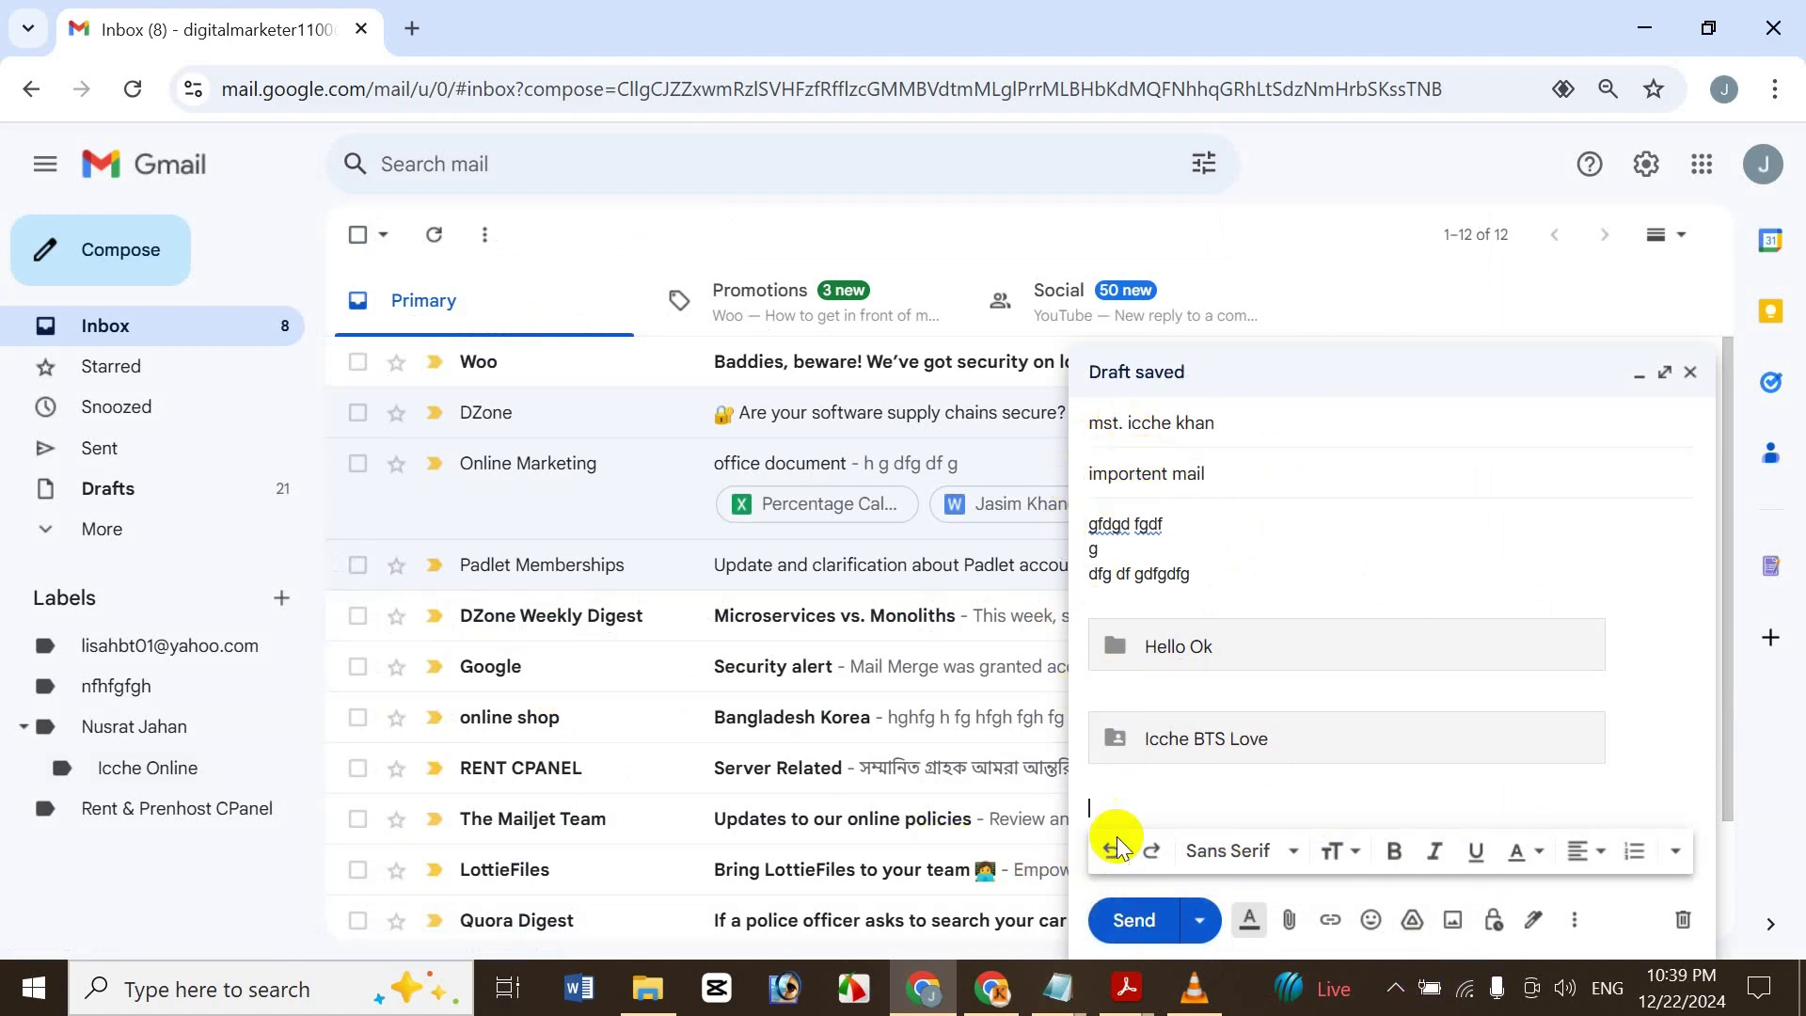
Start sending the email and examine the roles available for sharing the "Hello Ok" folder with the recipient.
click(1137, 924)
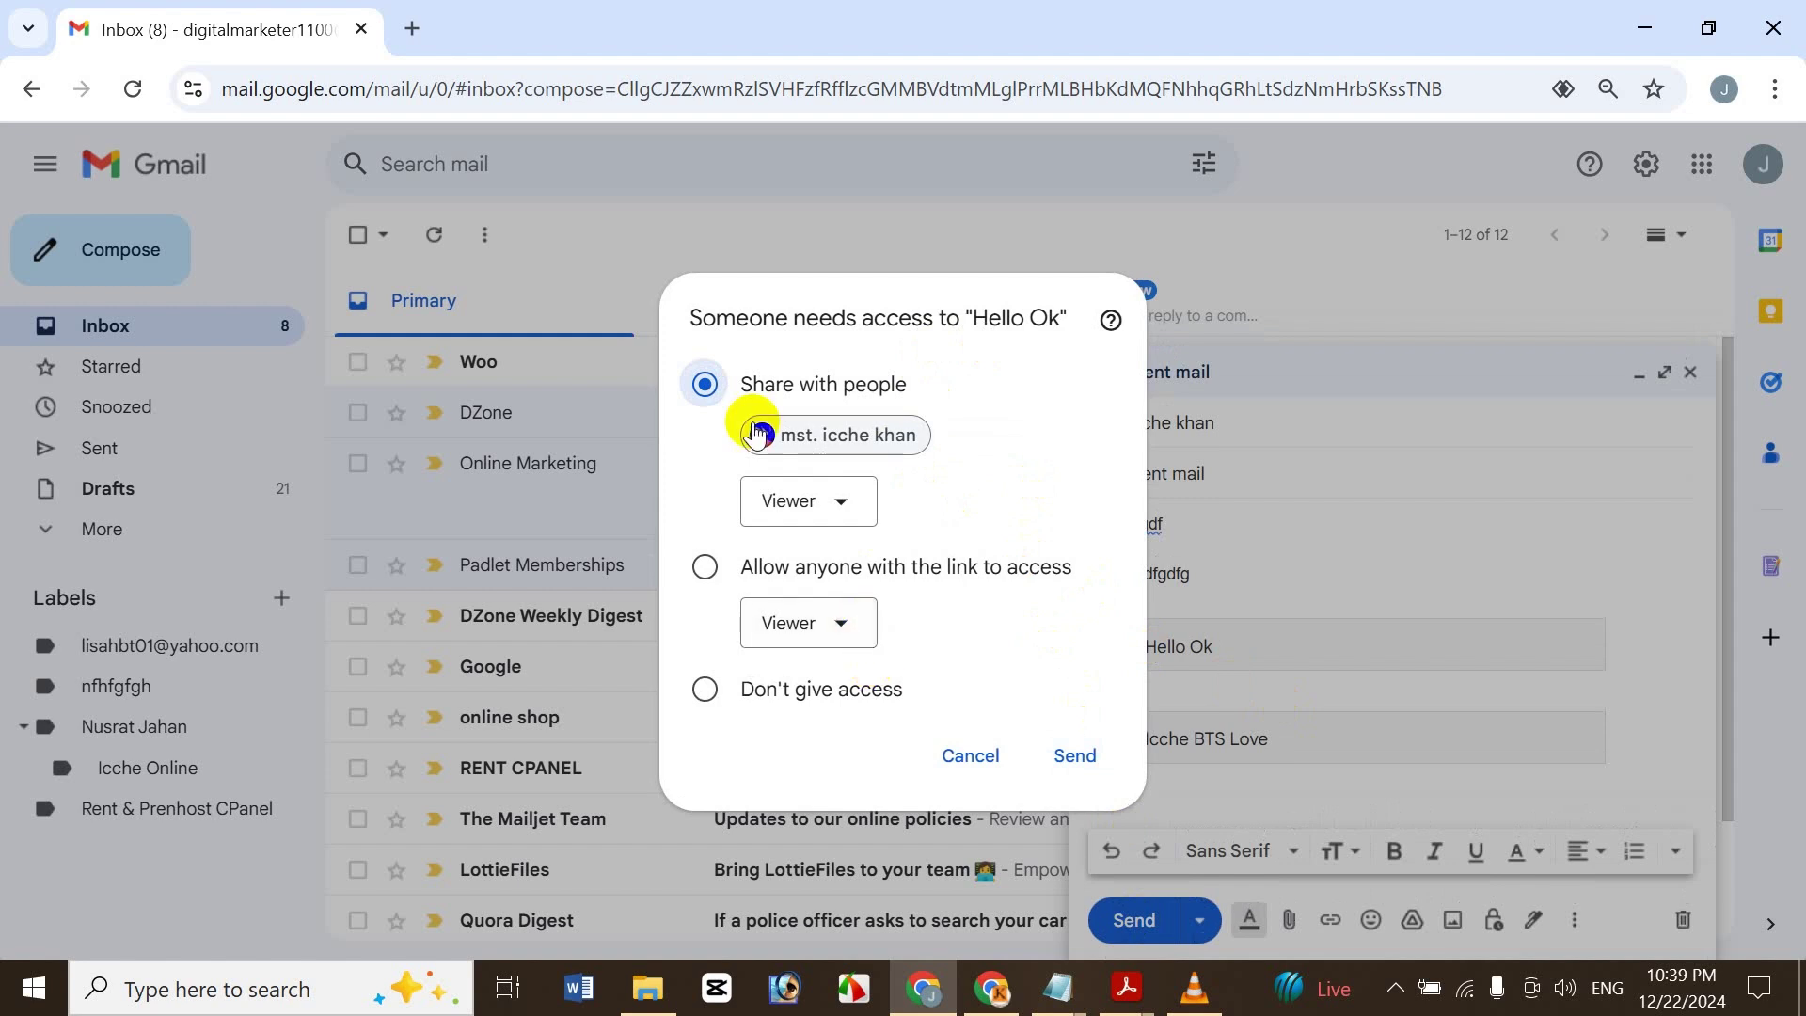
mouse_move(759, 436)
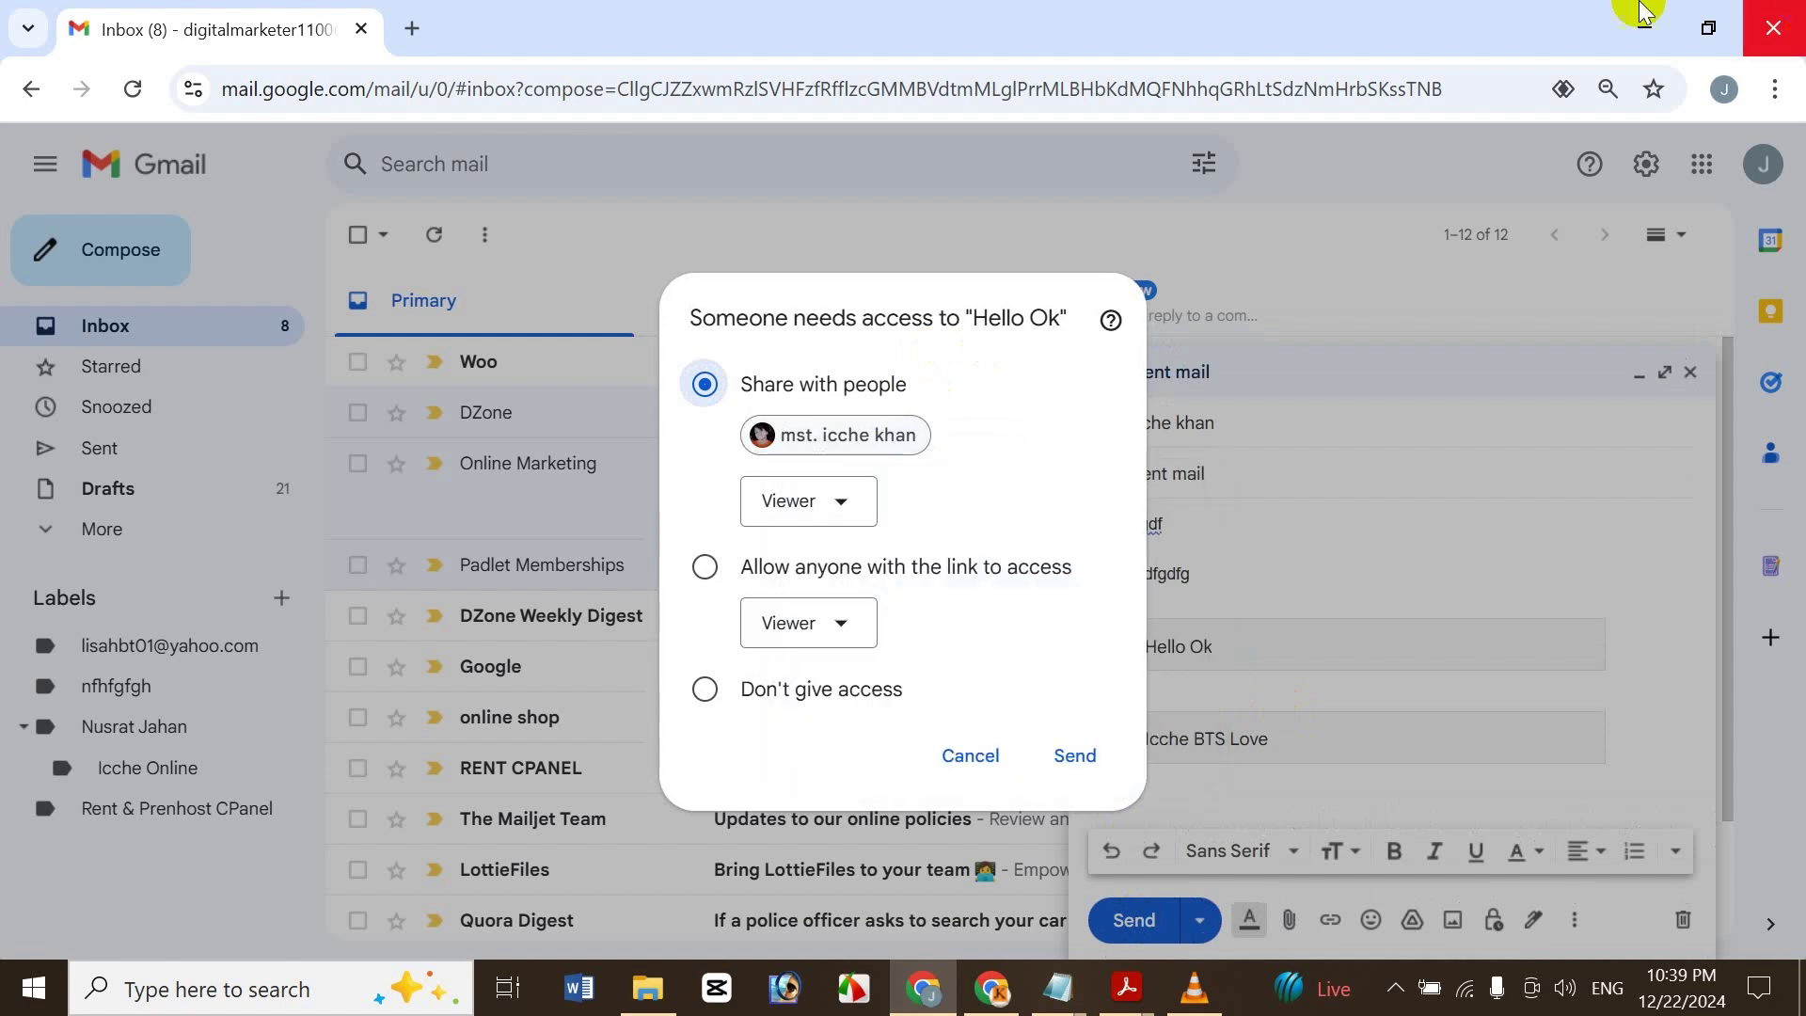
click(792, 518)
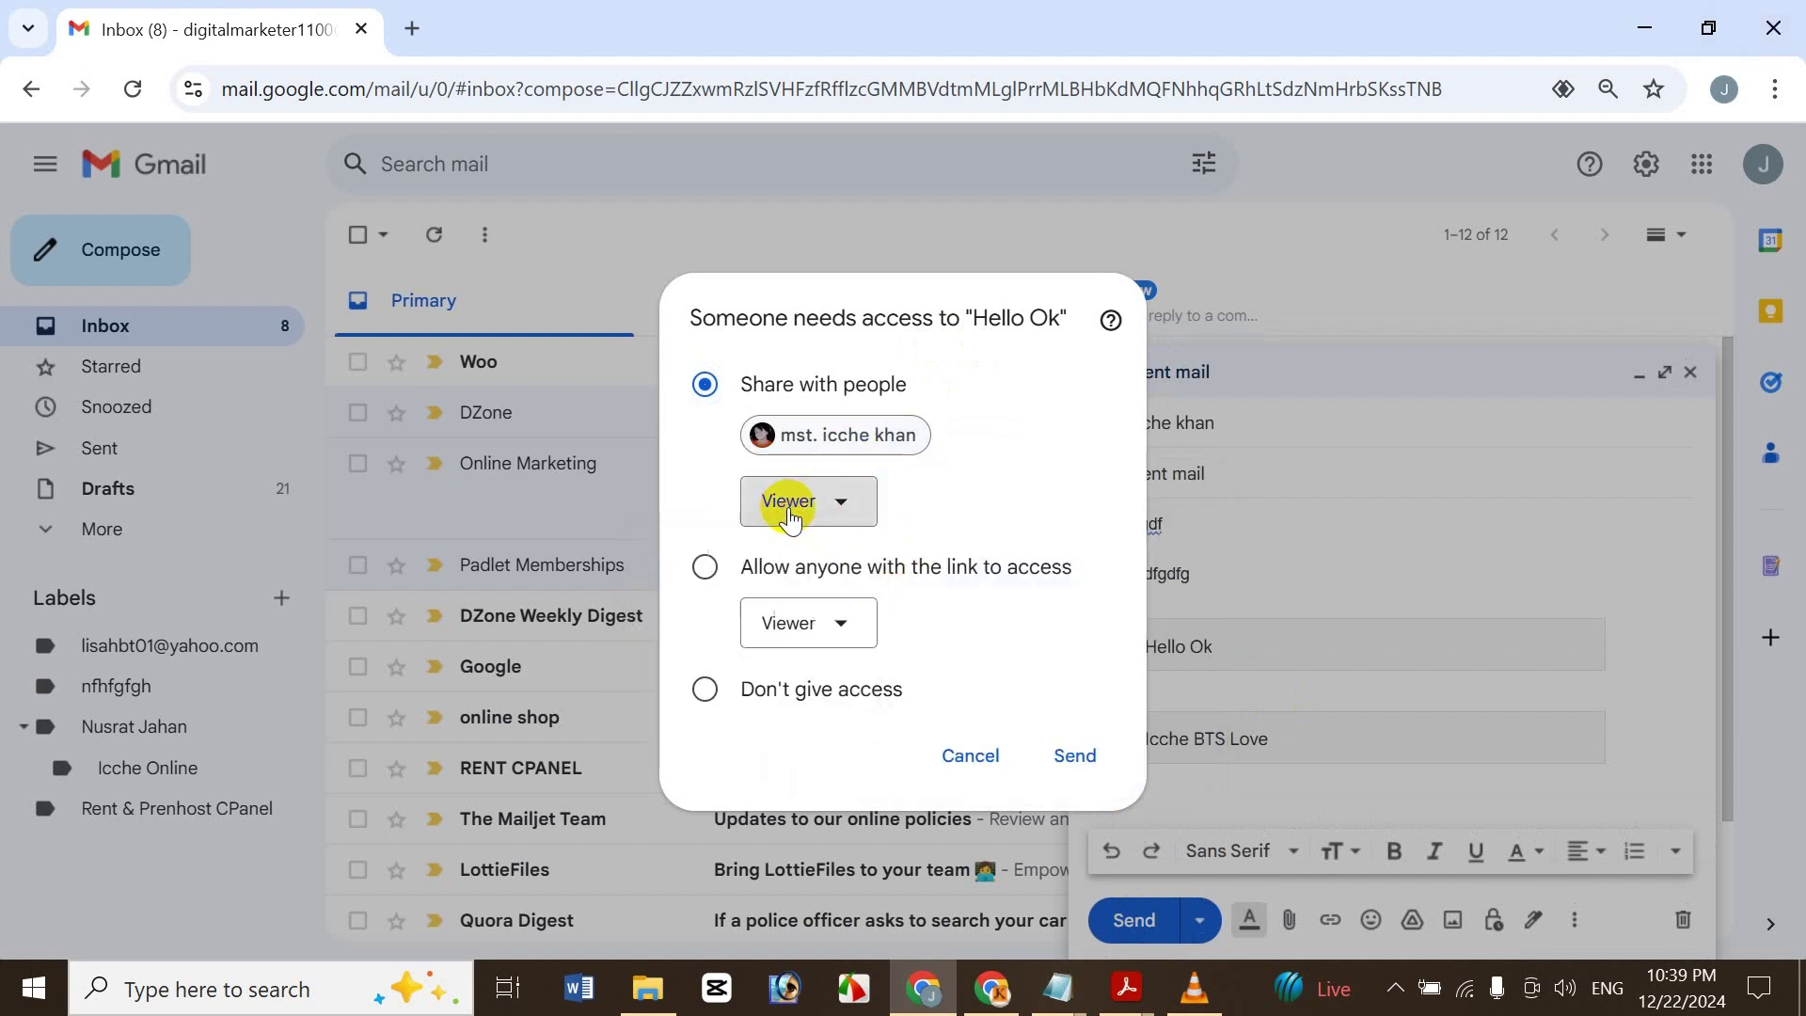
click(805, 516)
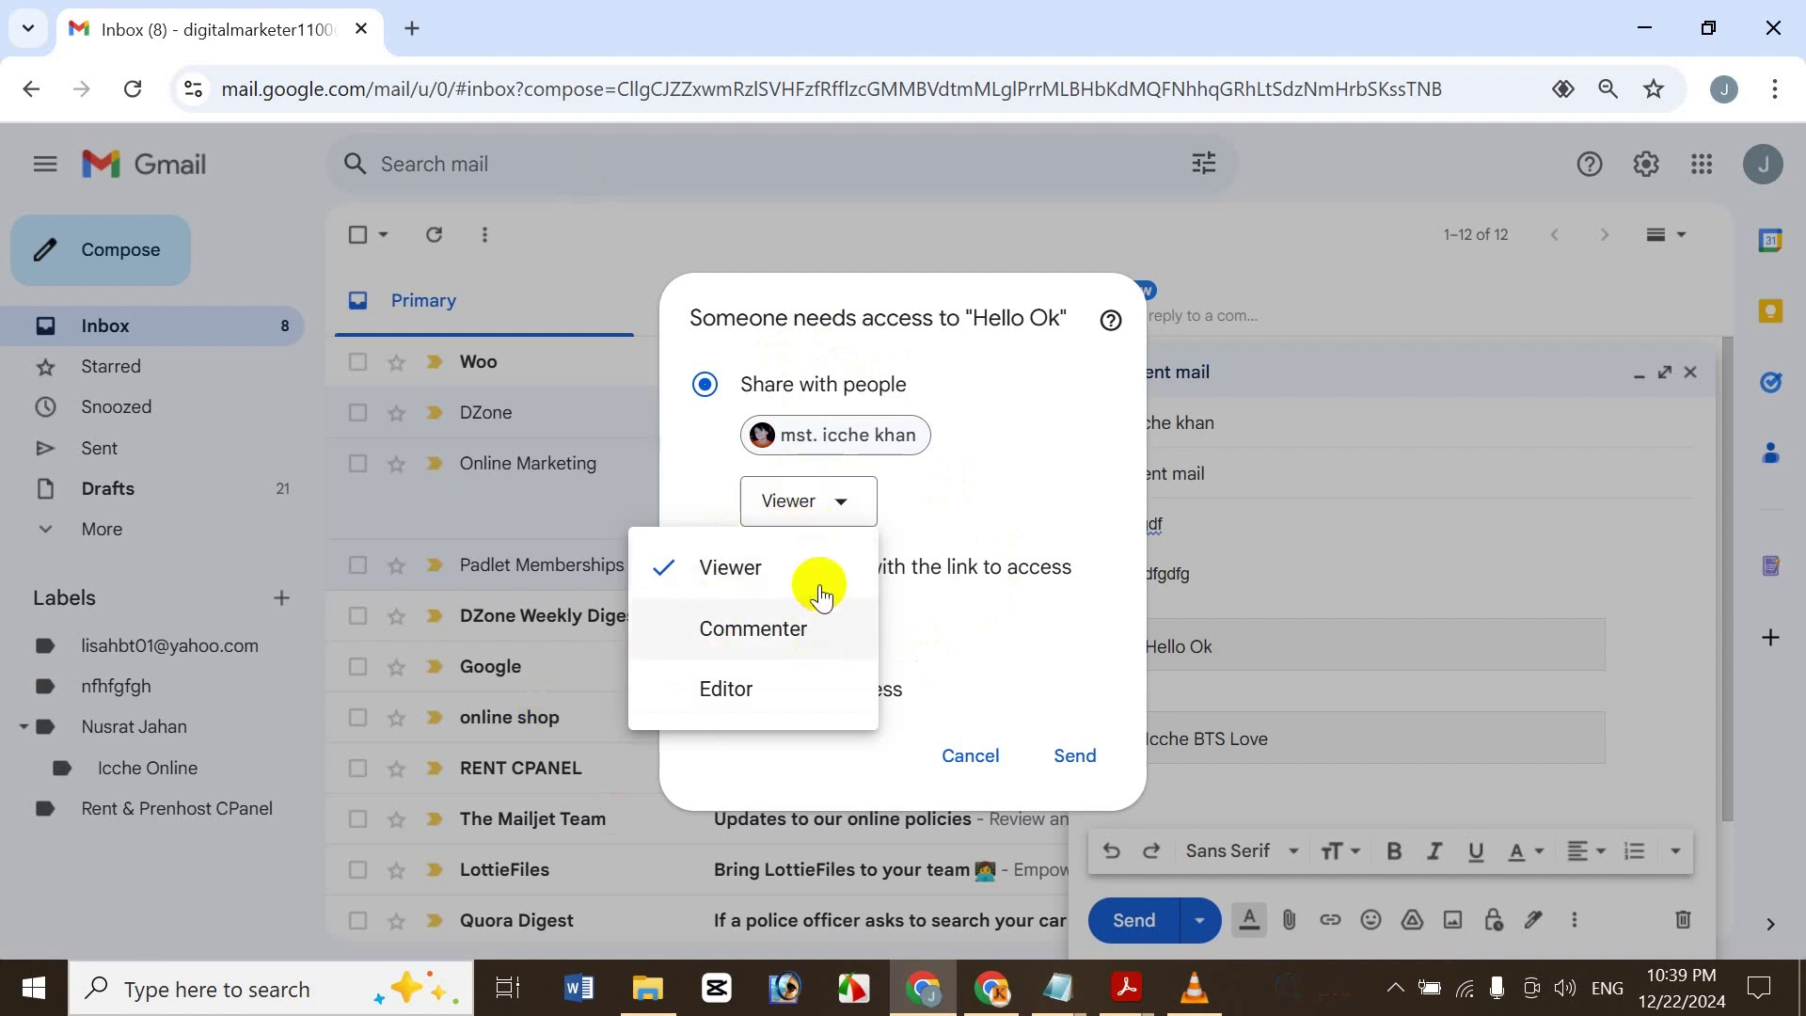
click(964, 498)
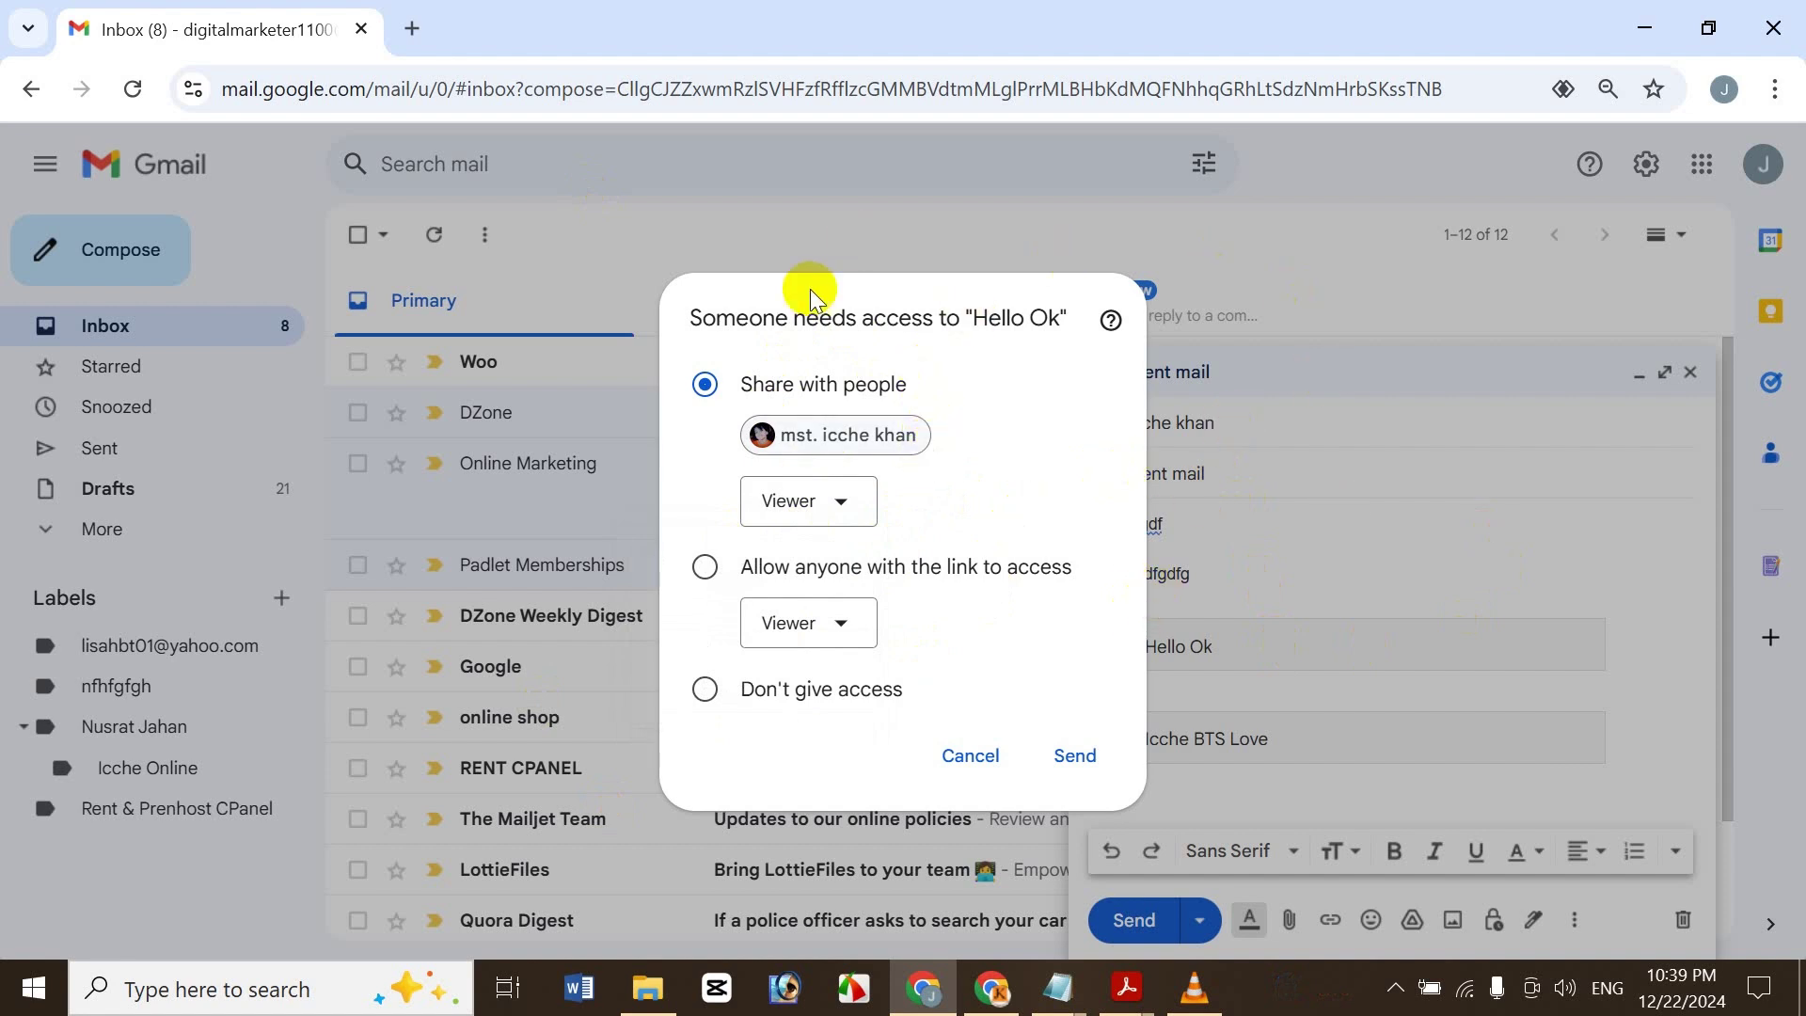
click(836, 498)
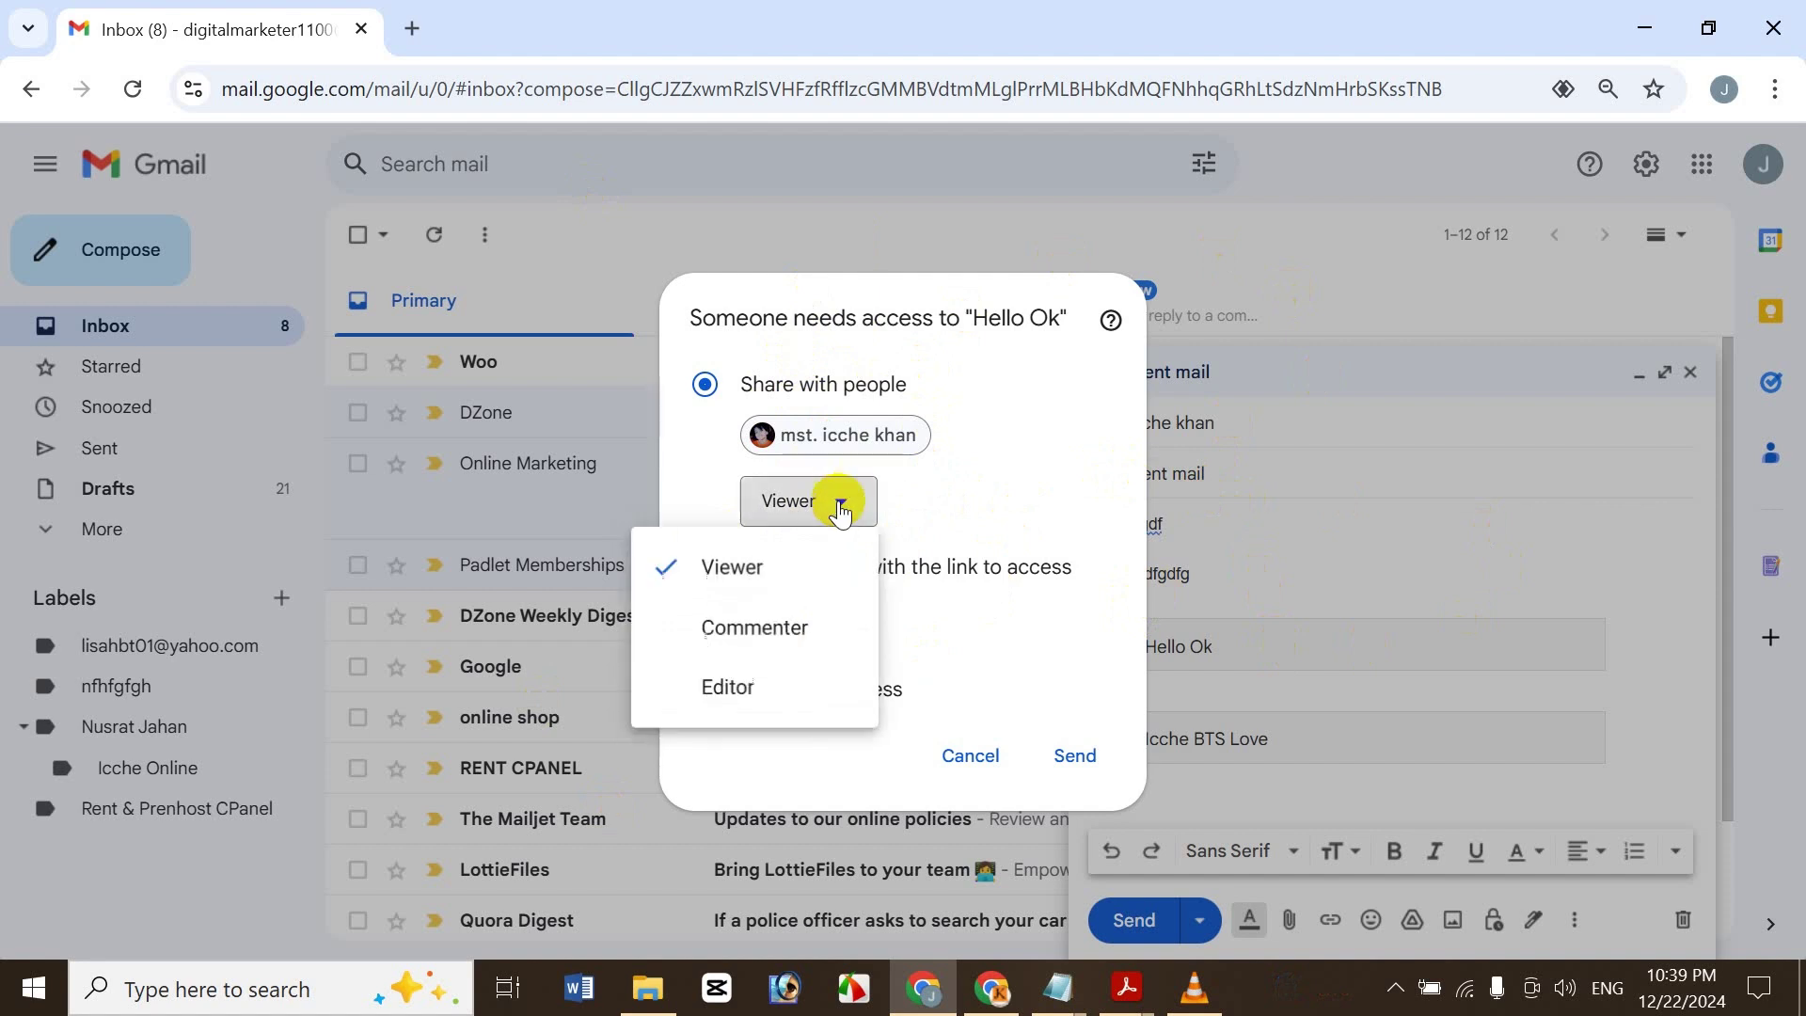
click(1039, 470)
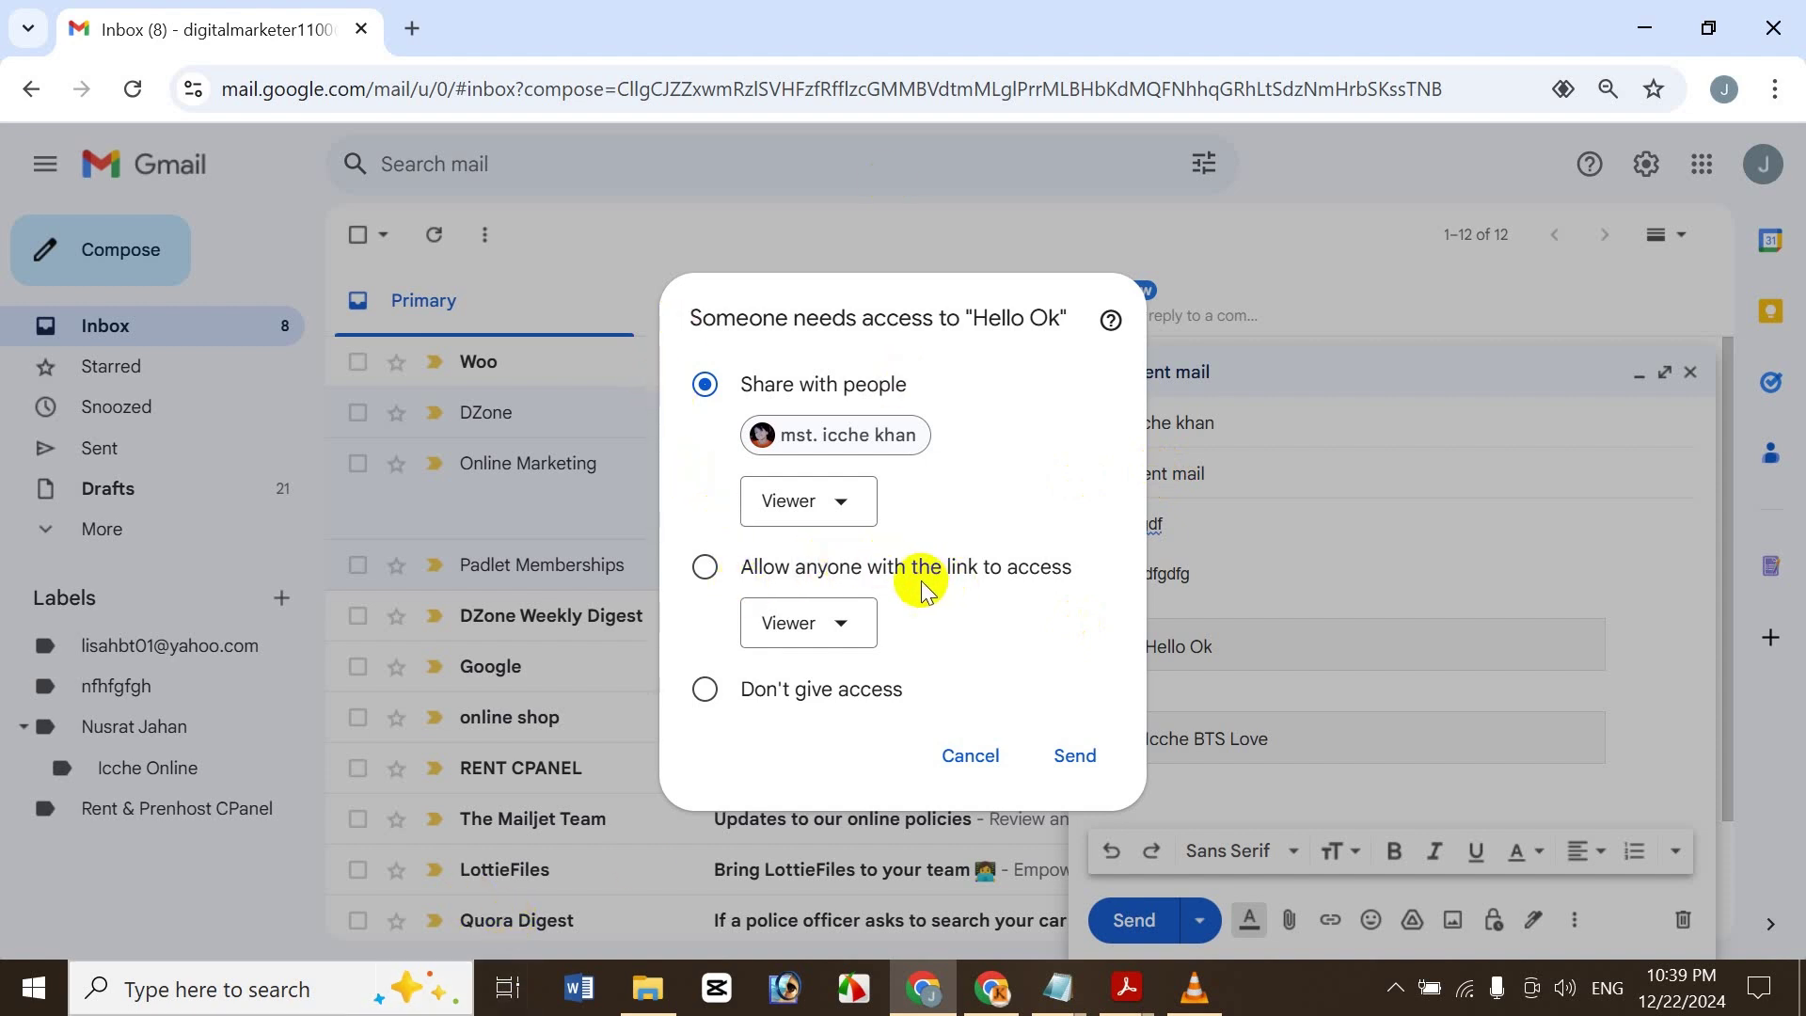
Try the options that allow anyone with the link to access the "Hello Ok" folder and that give no access.
click(707, 587)
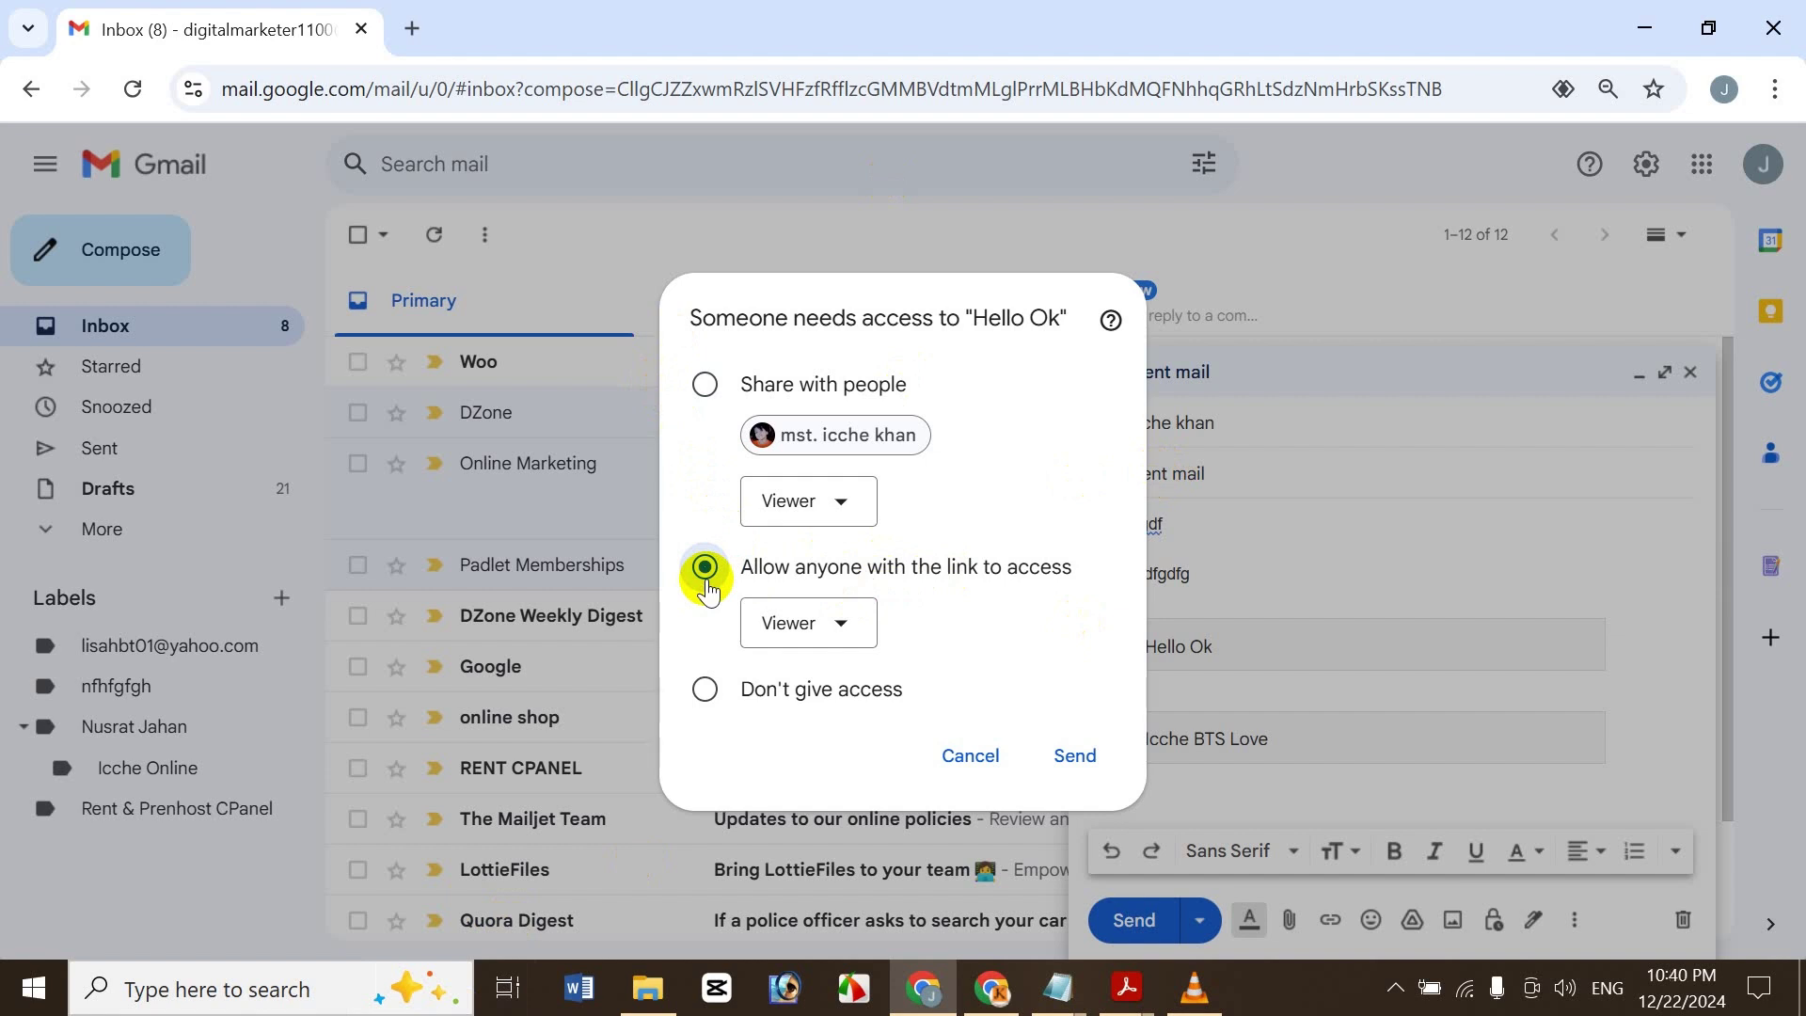
click(806, 620)
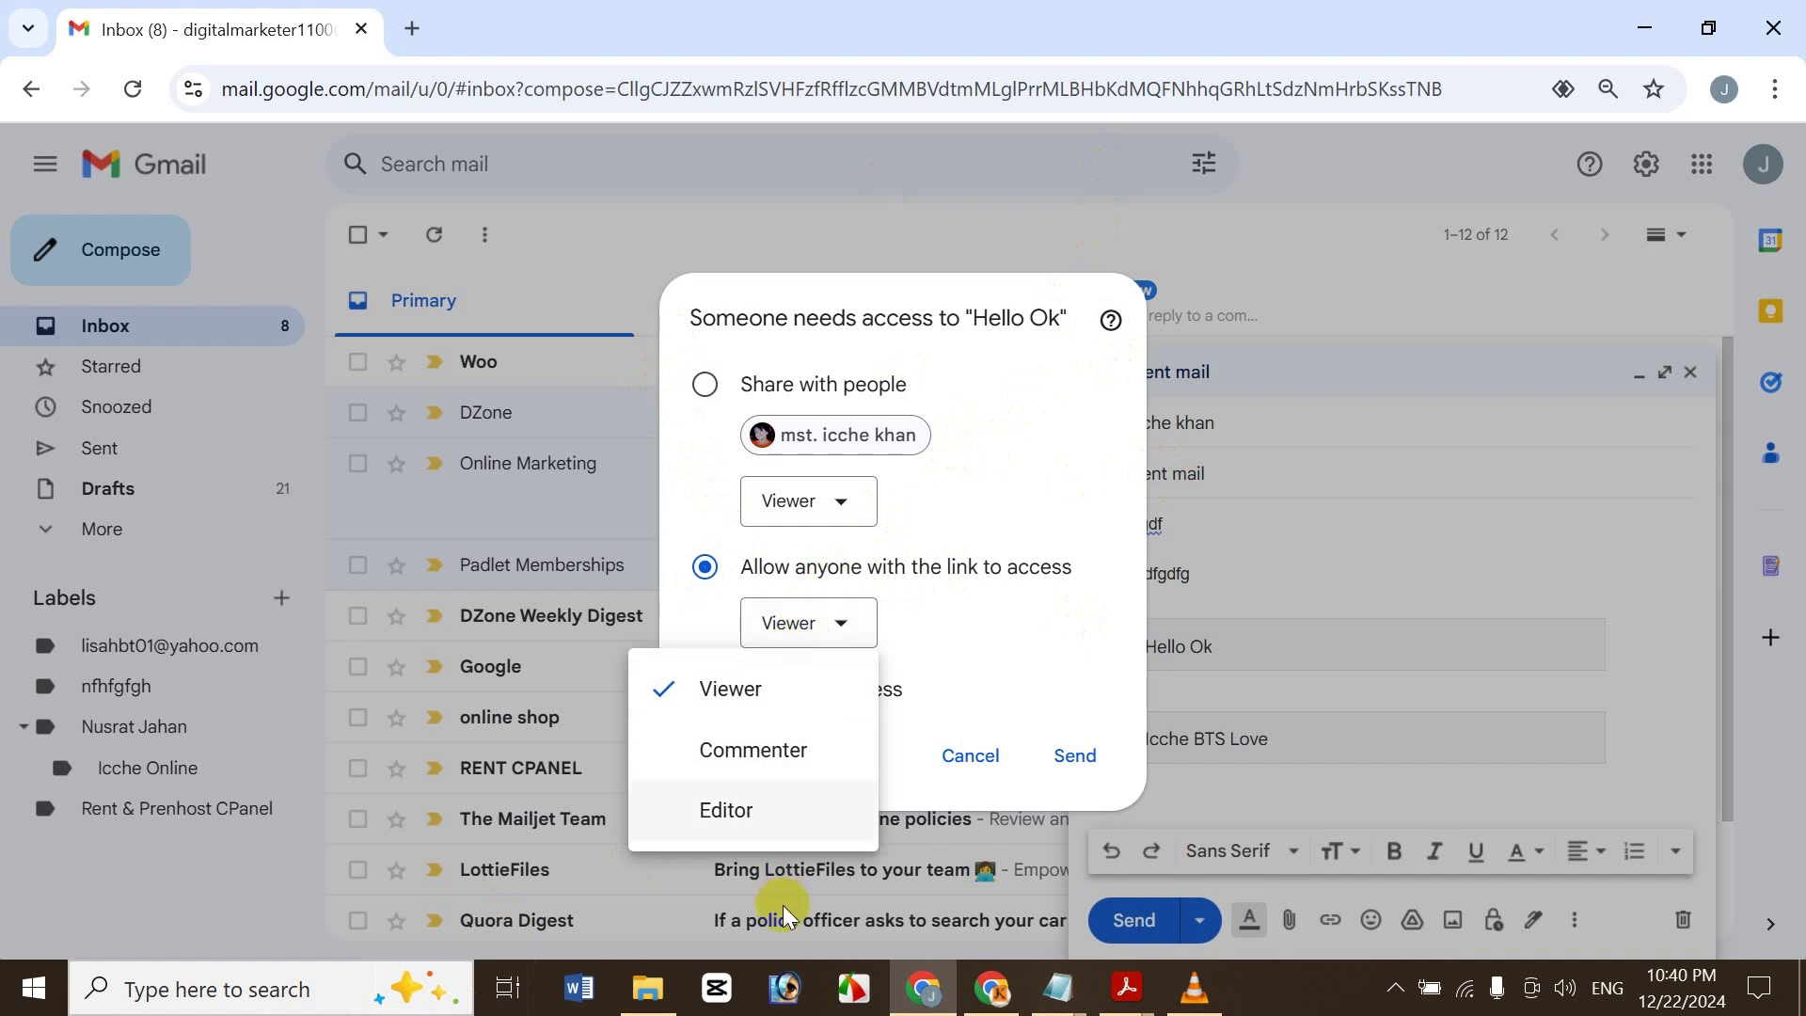
click(1036, 613)
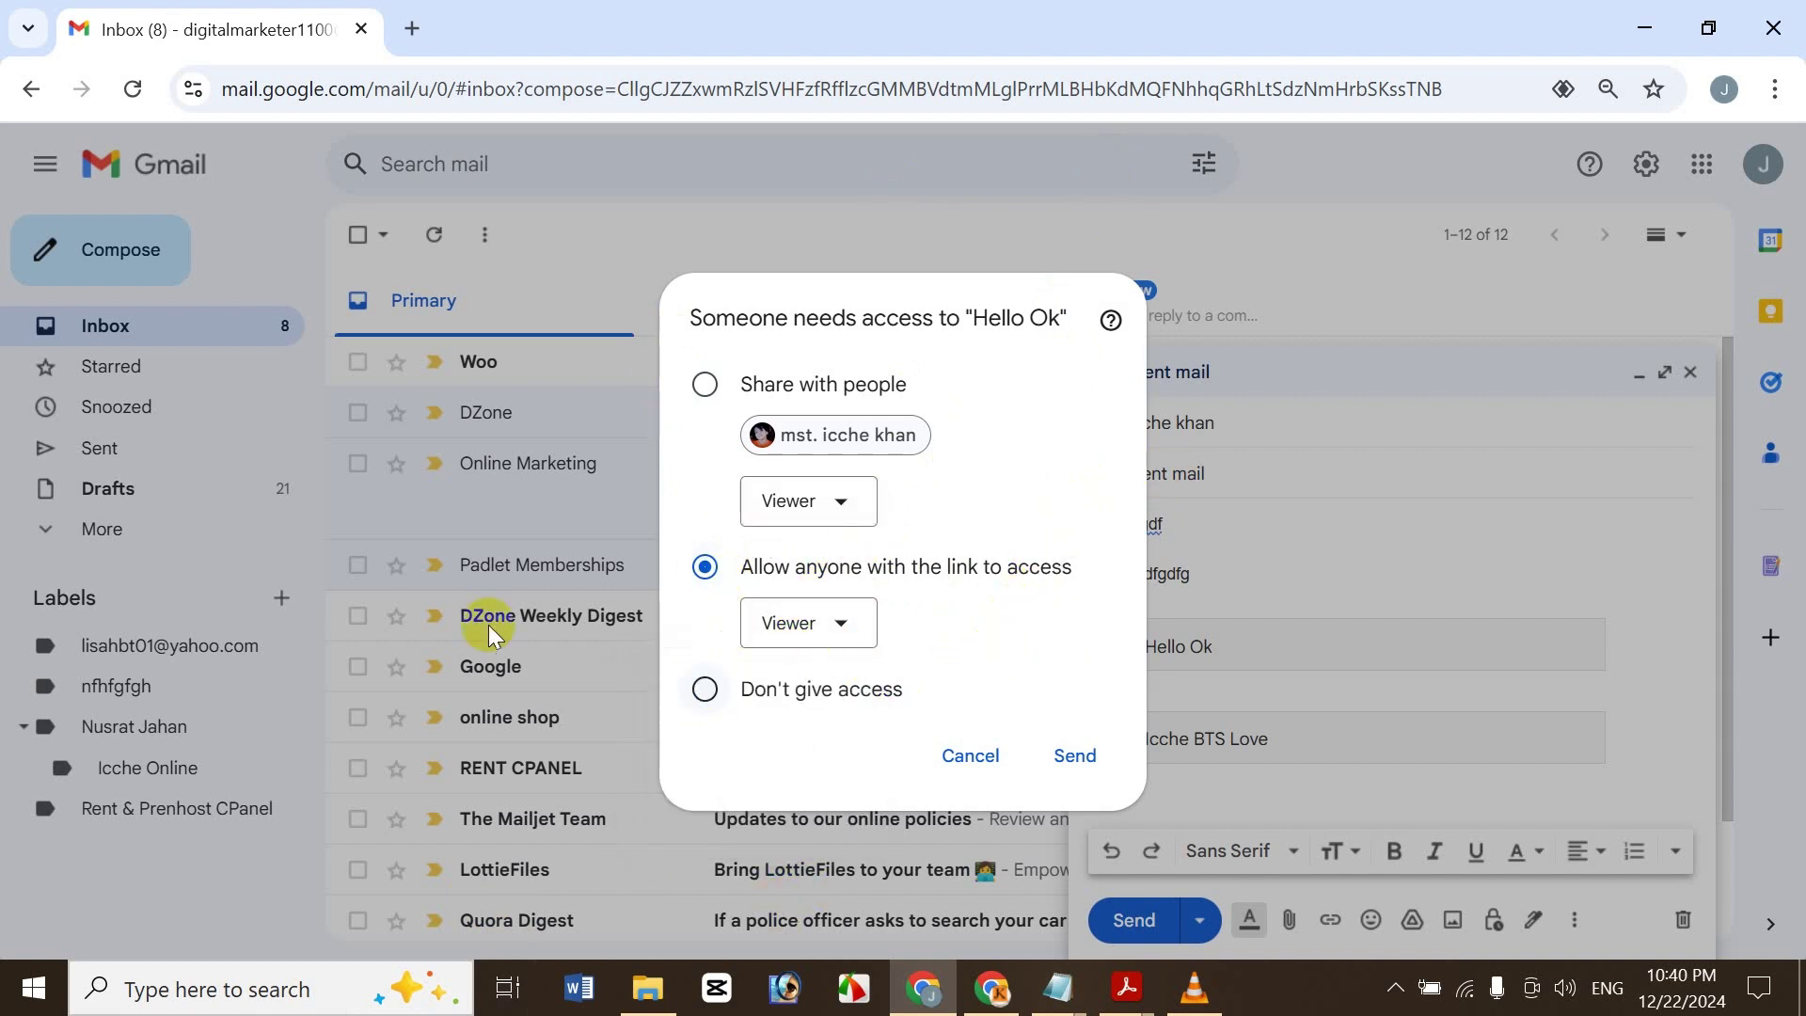
click(703, 710)
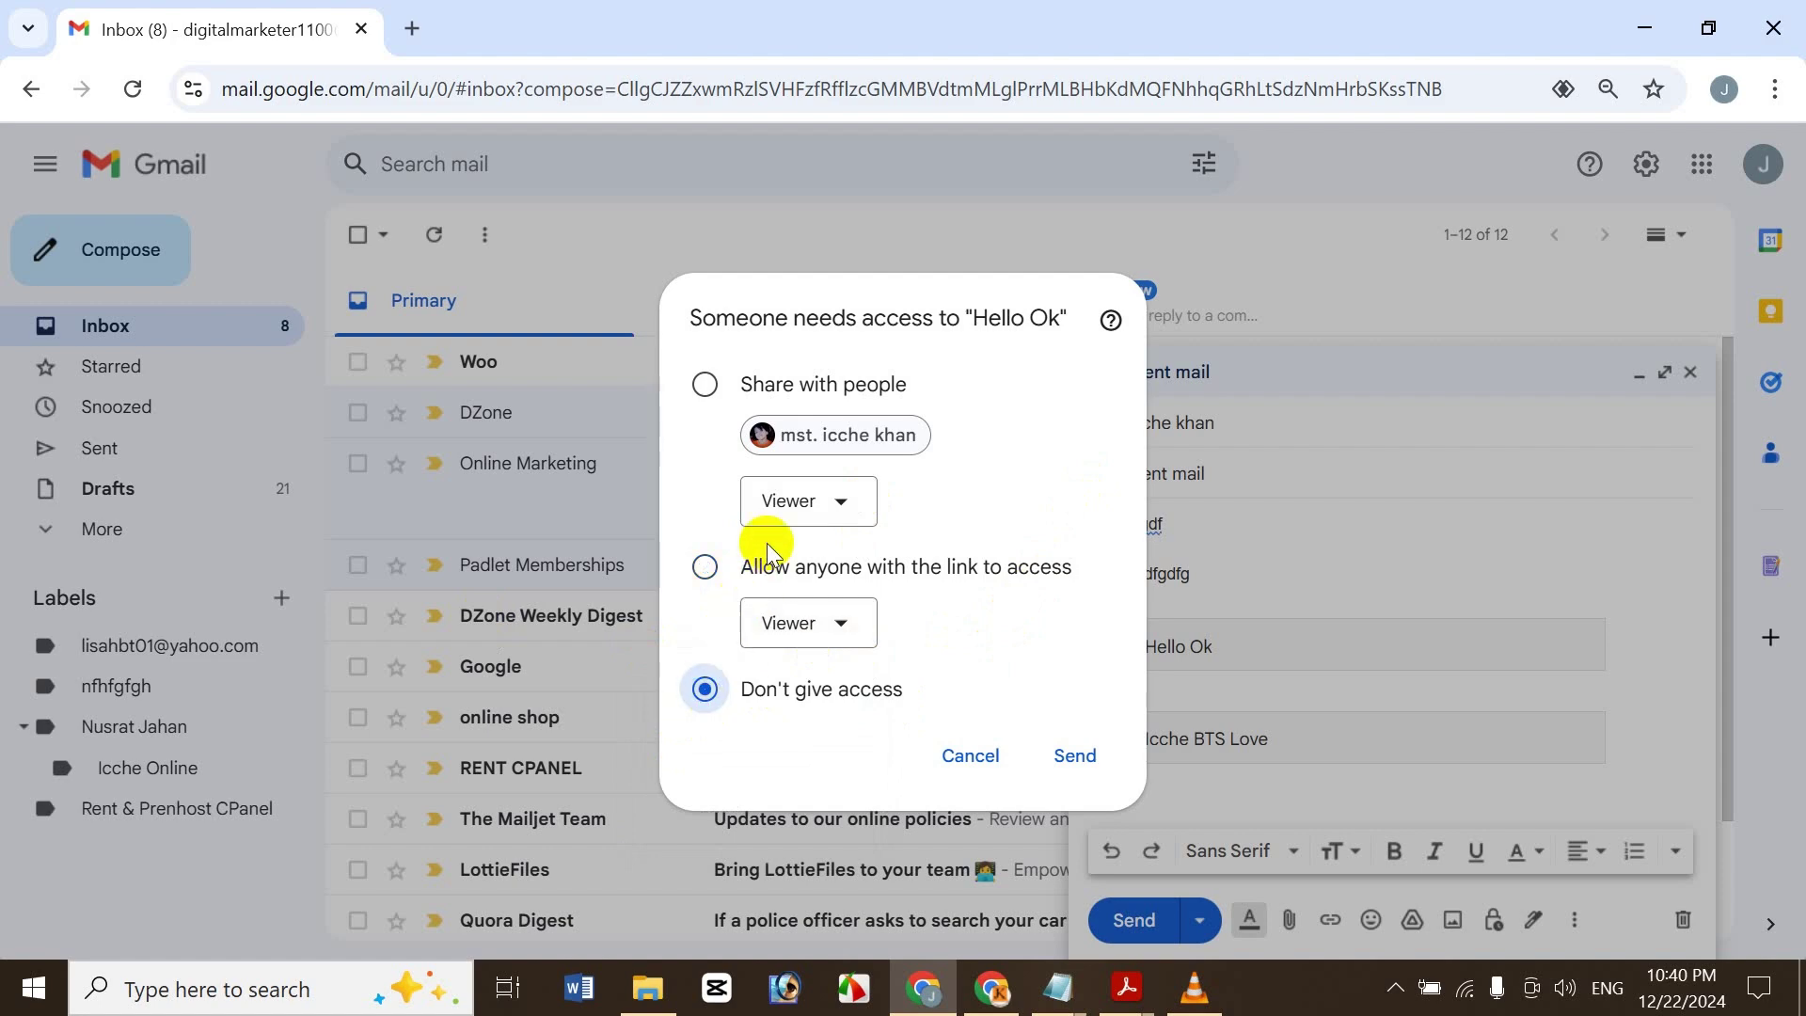
Share the "Hello Ok" folder with the recipient as Viewer and send the email.
click(706, 384)
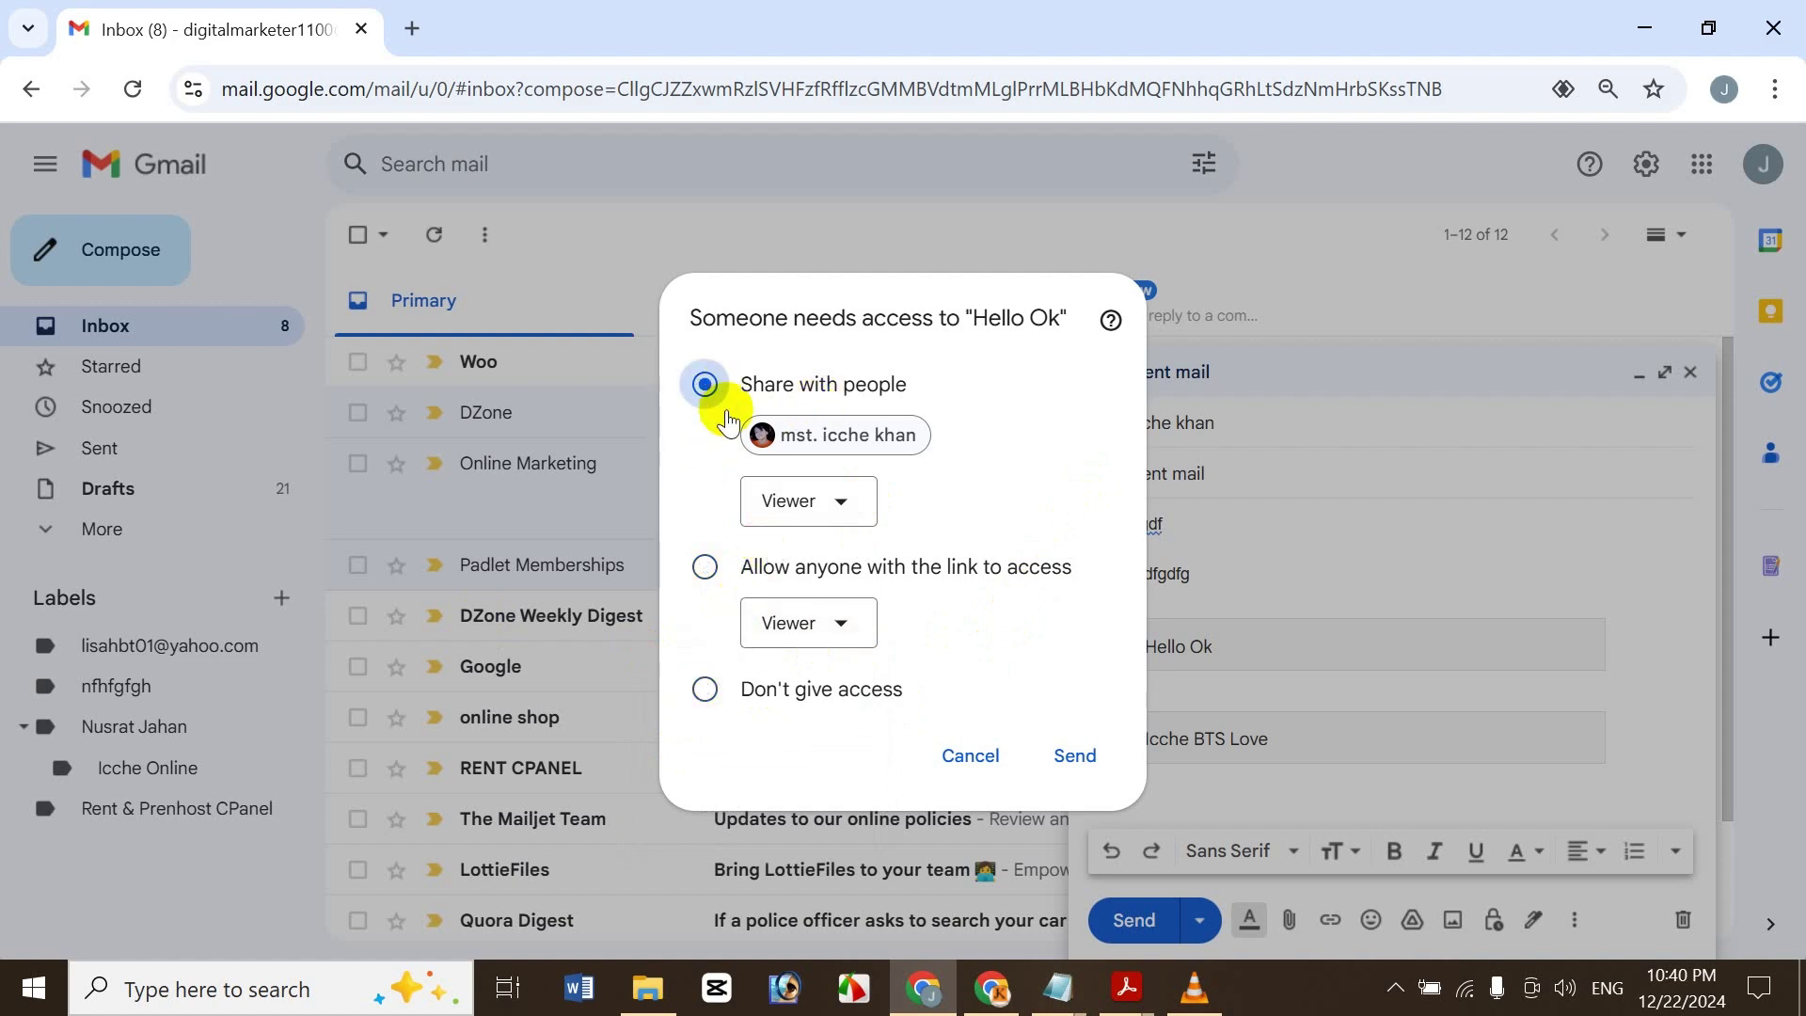
click(1071, 762)
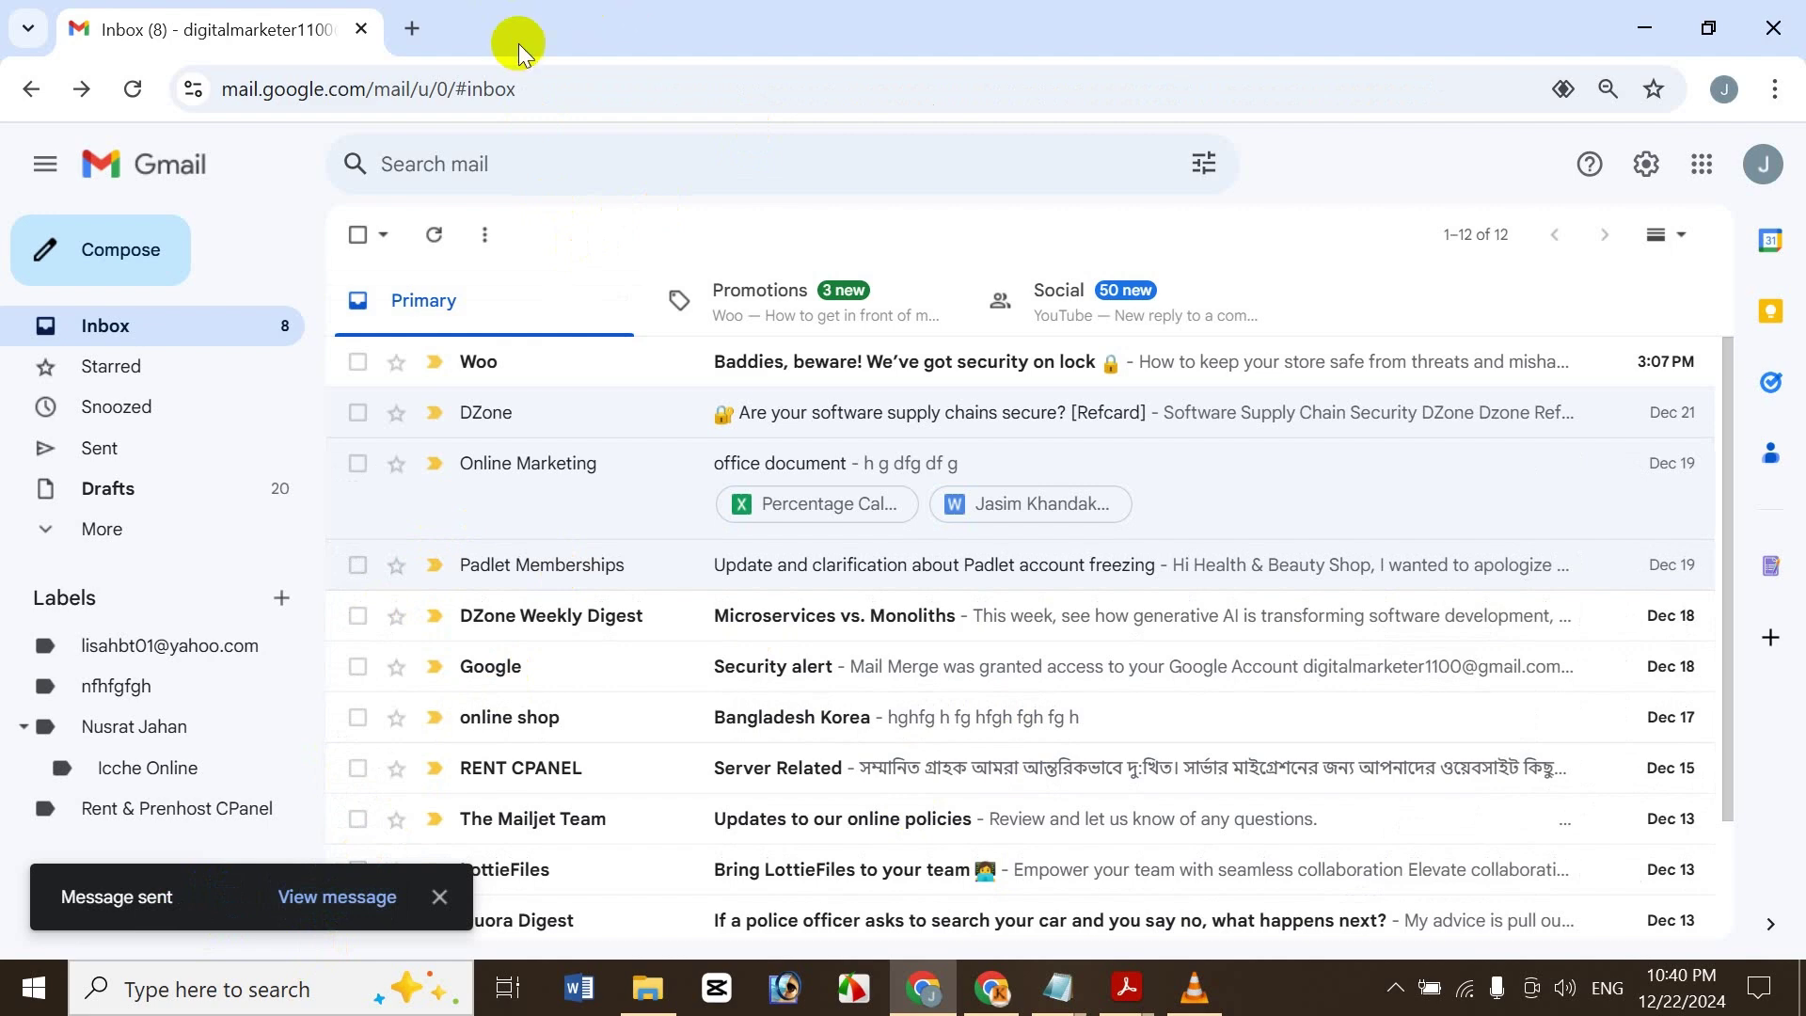
Switch to the recipient's Chrome profile and open the received "importent mail" message in its Gmail inbox.
click(932, 1002)
click(794, 470)
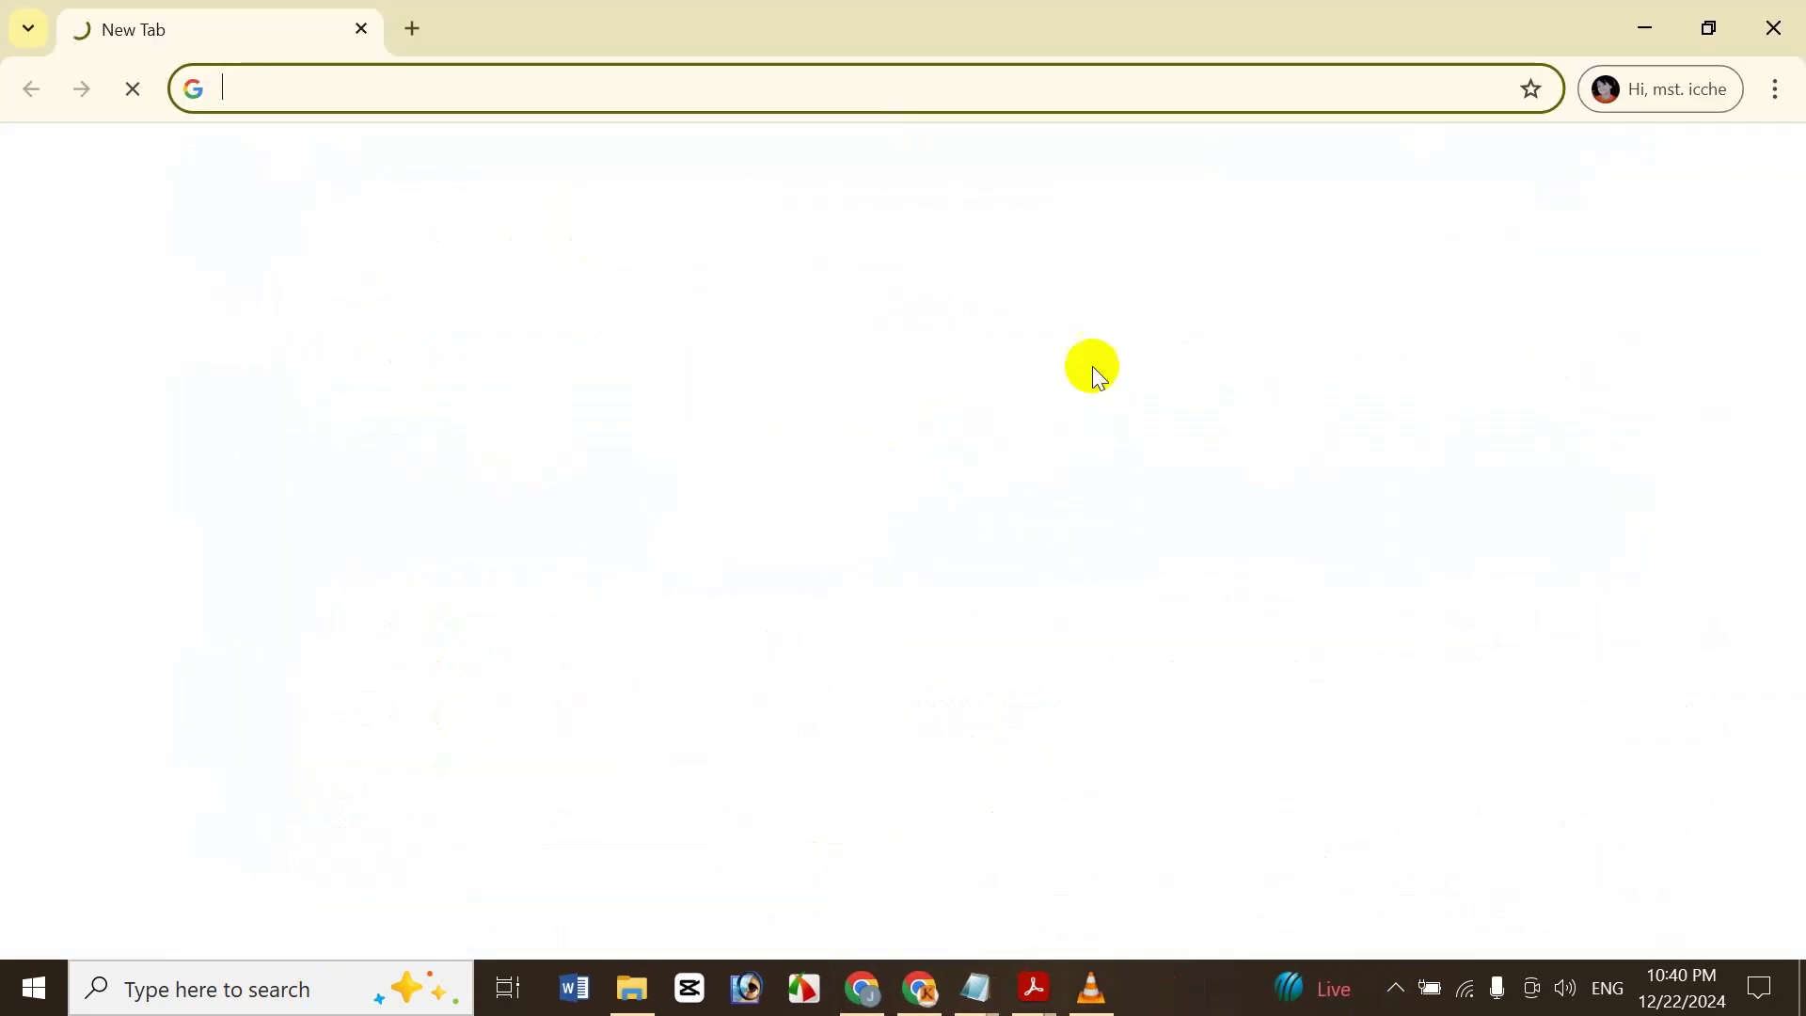
click(1472, 231)
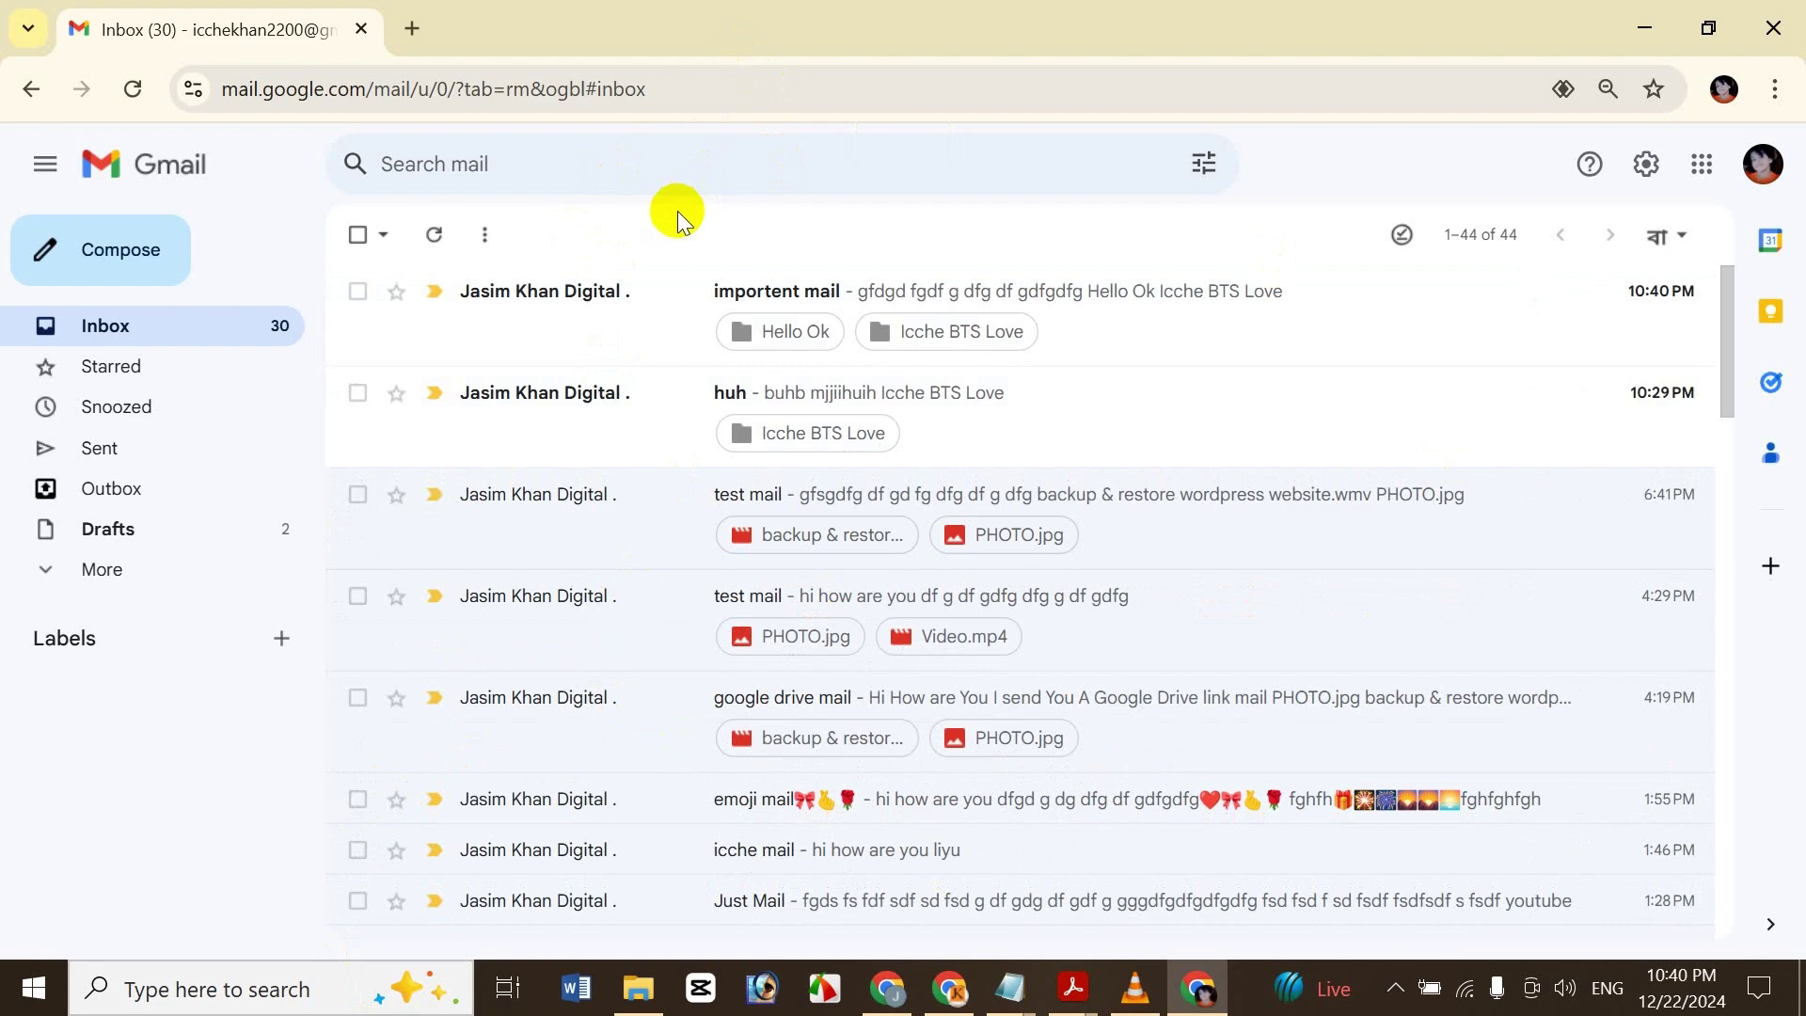
click(679, 291)
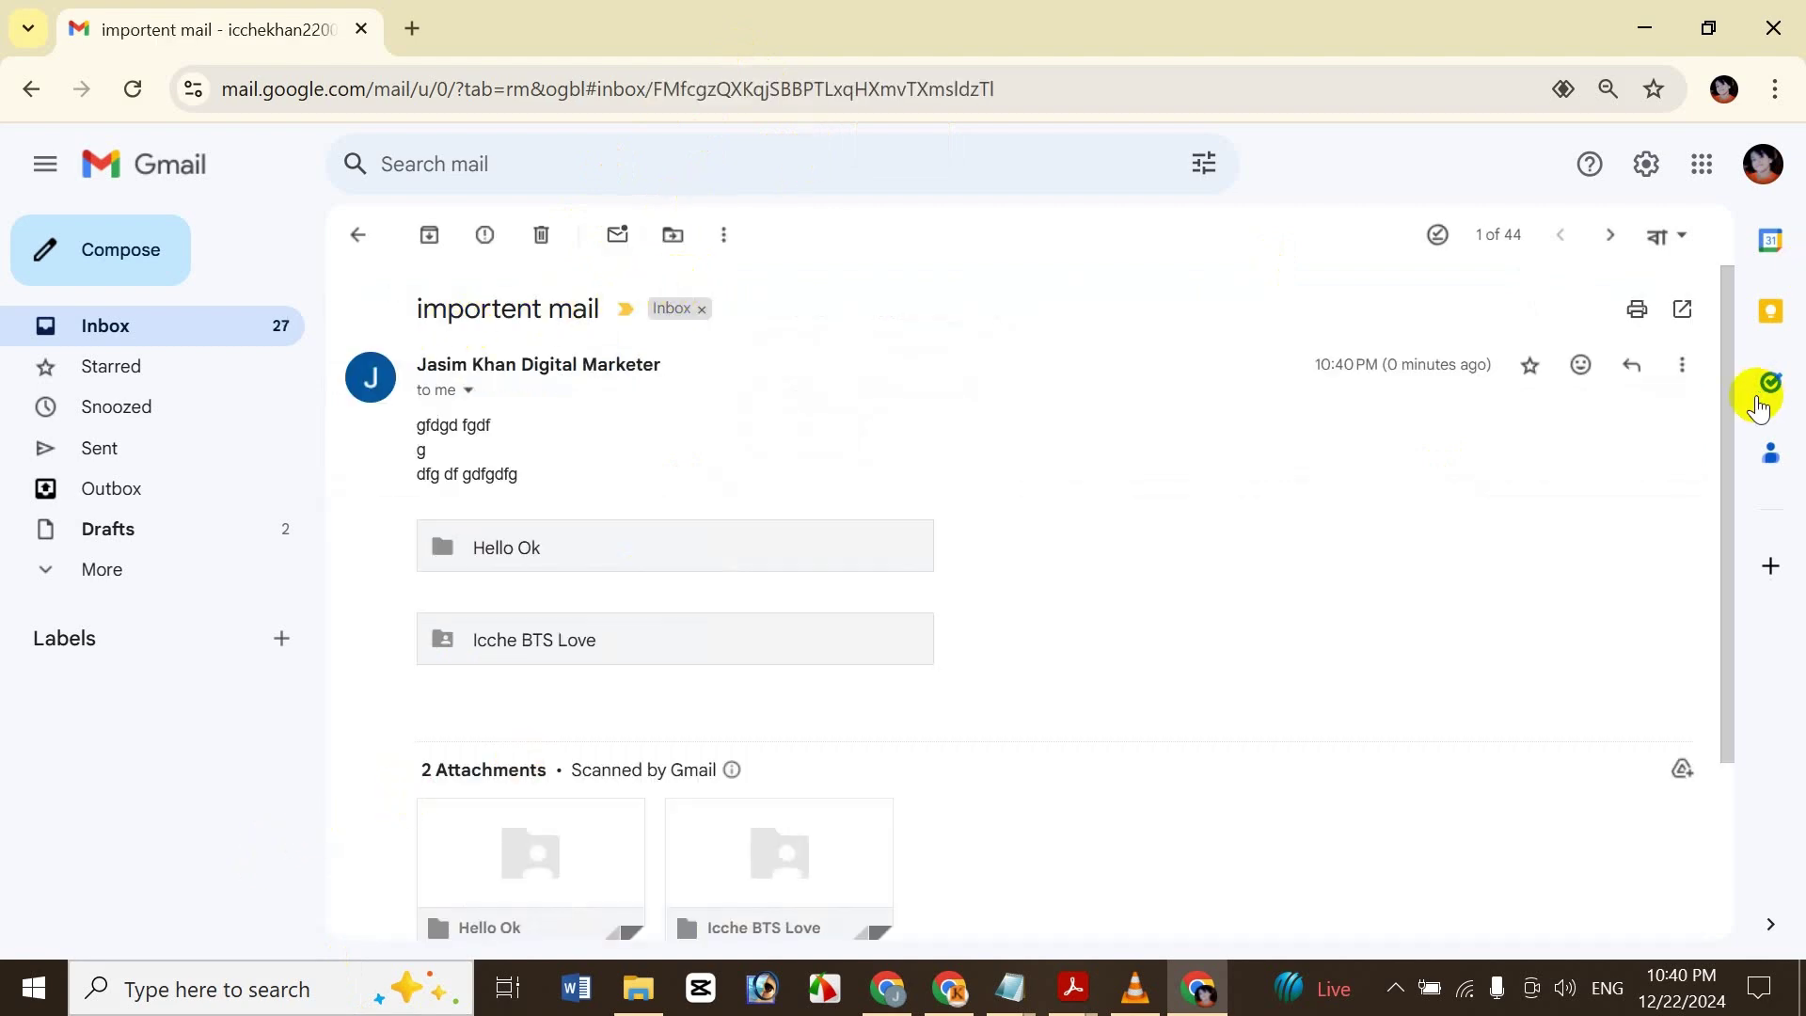
mouse_move(1726, 339)
mouse_down()
mouse_move(1726, 477)
mouse_move(1726, 344)
mouse_up()
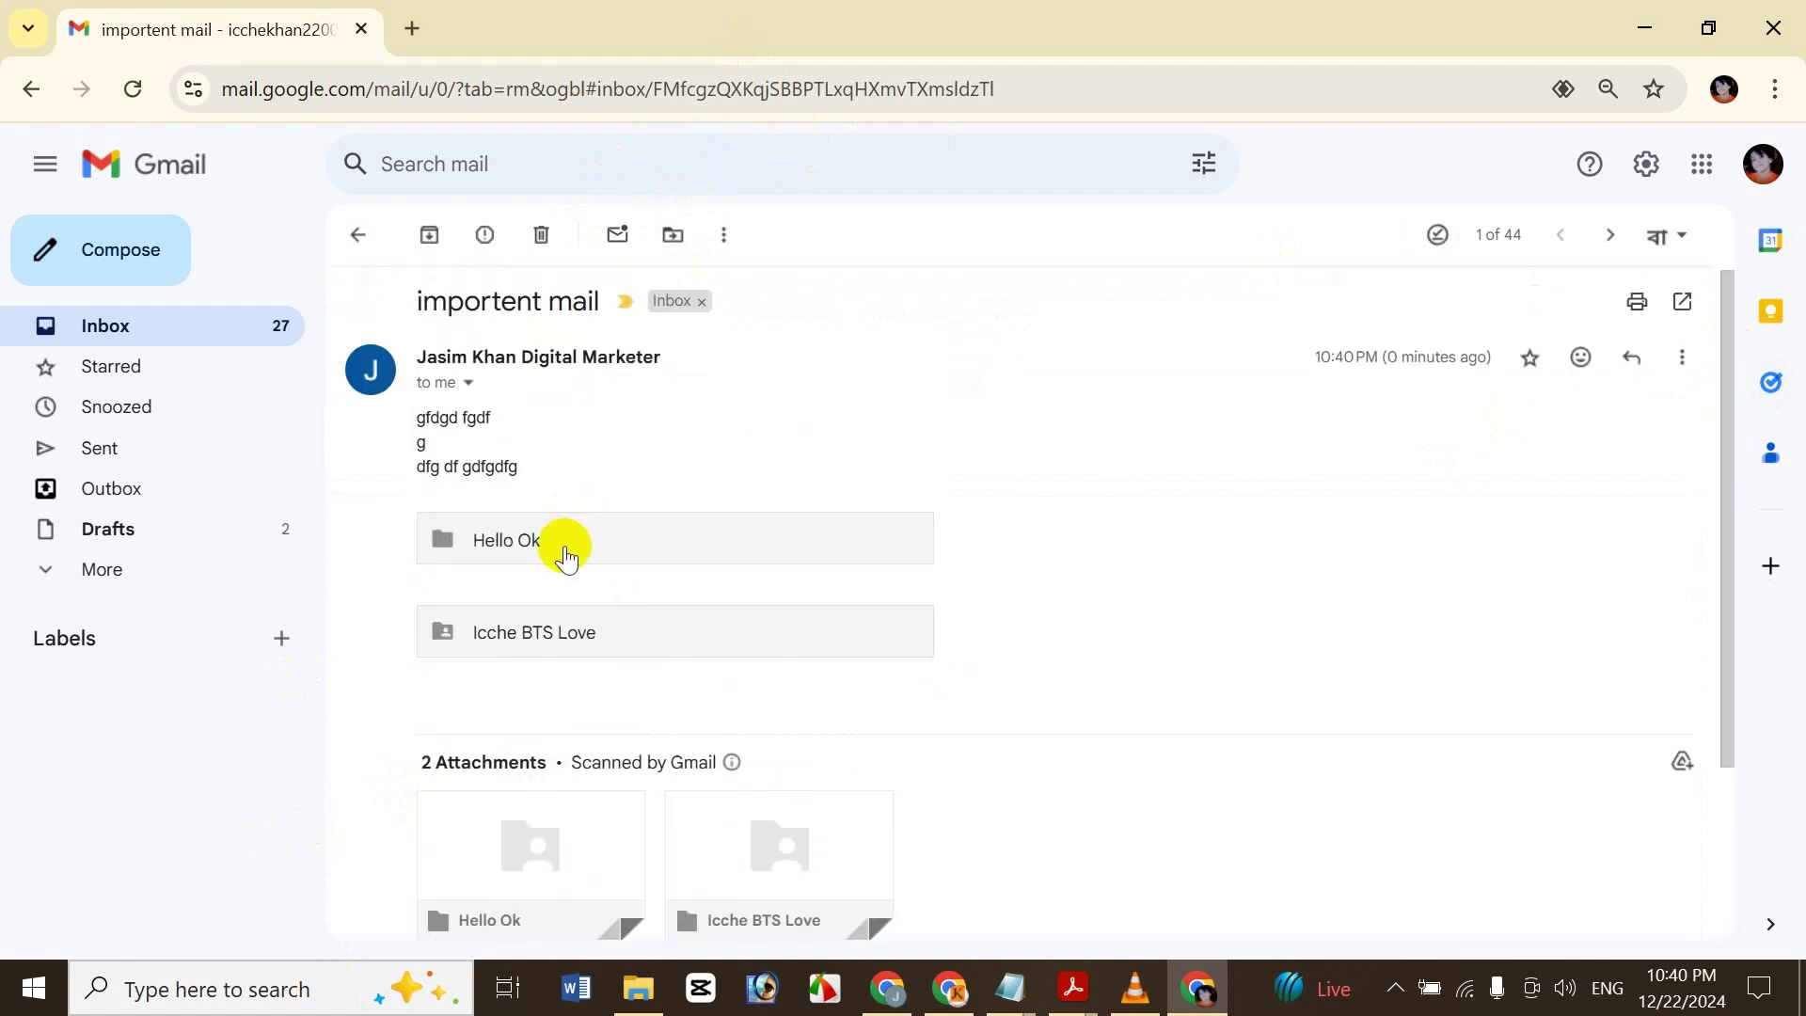
Check that both linked folders in the received message open in Google Drive, closing each one after viewing.
click(566, 553)
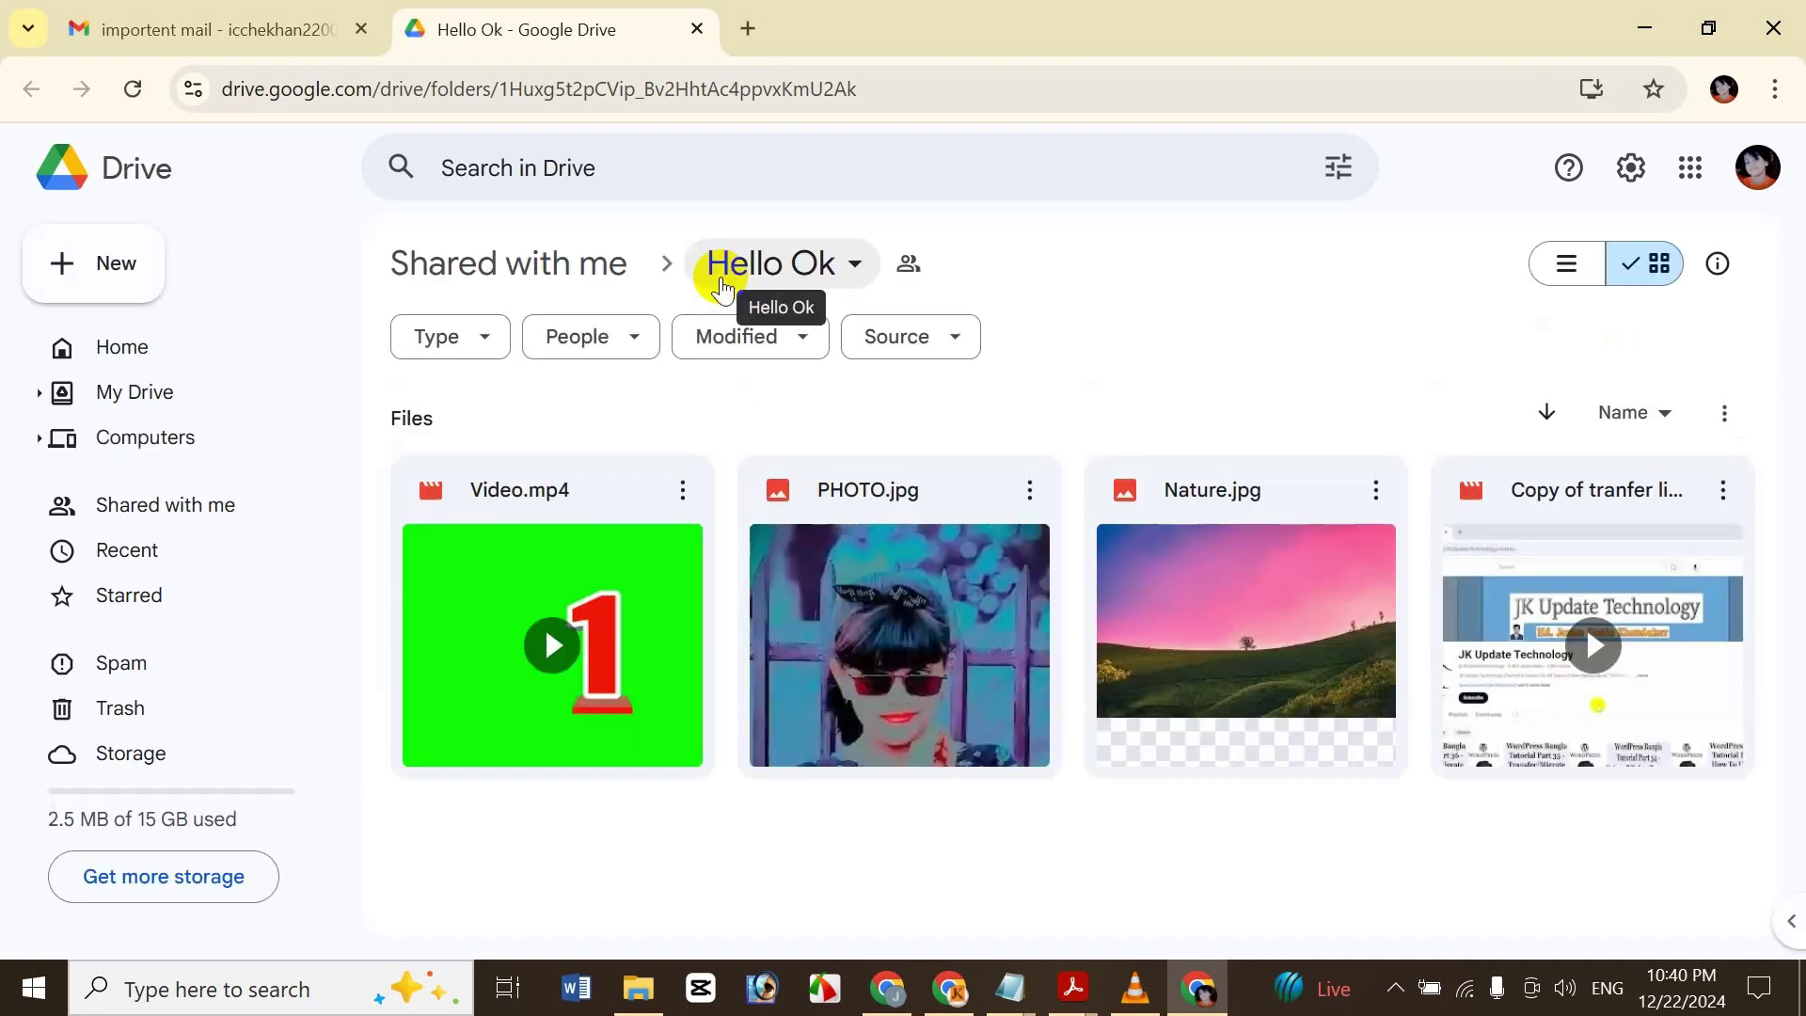
click(697, 29)
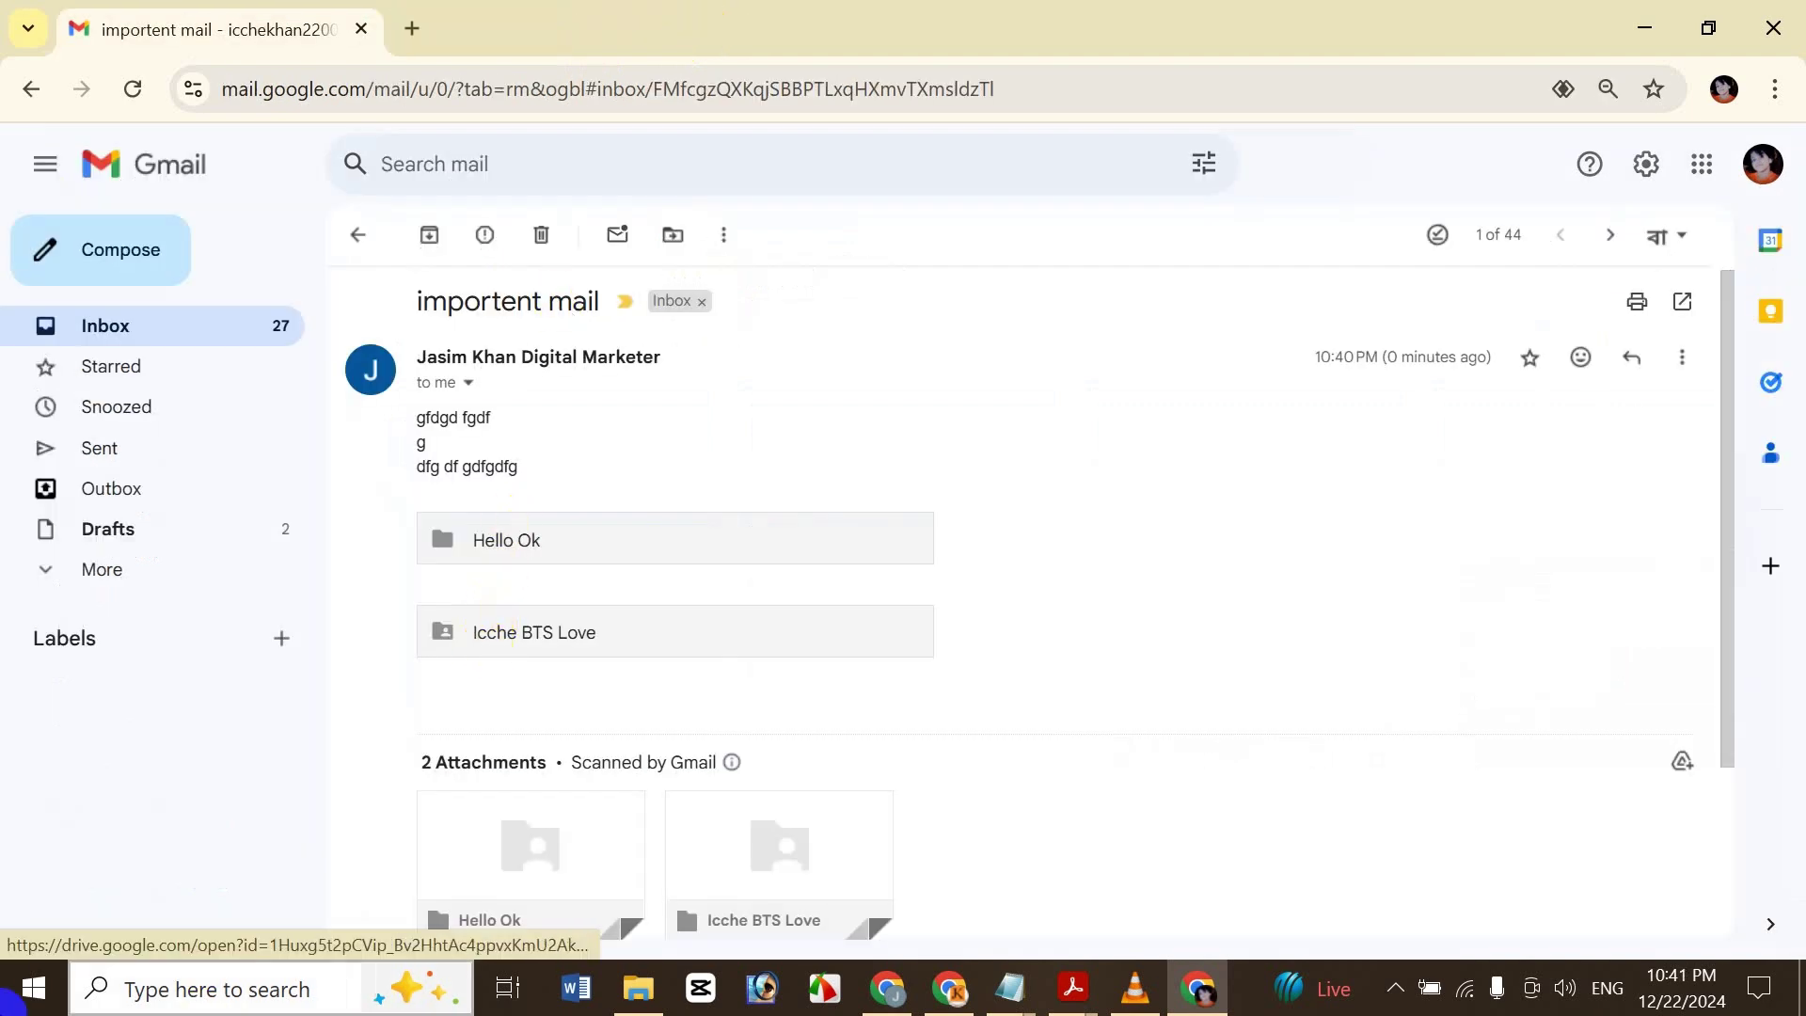
click(445, 637)
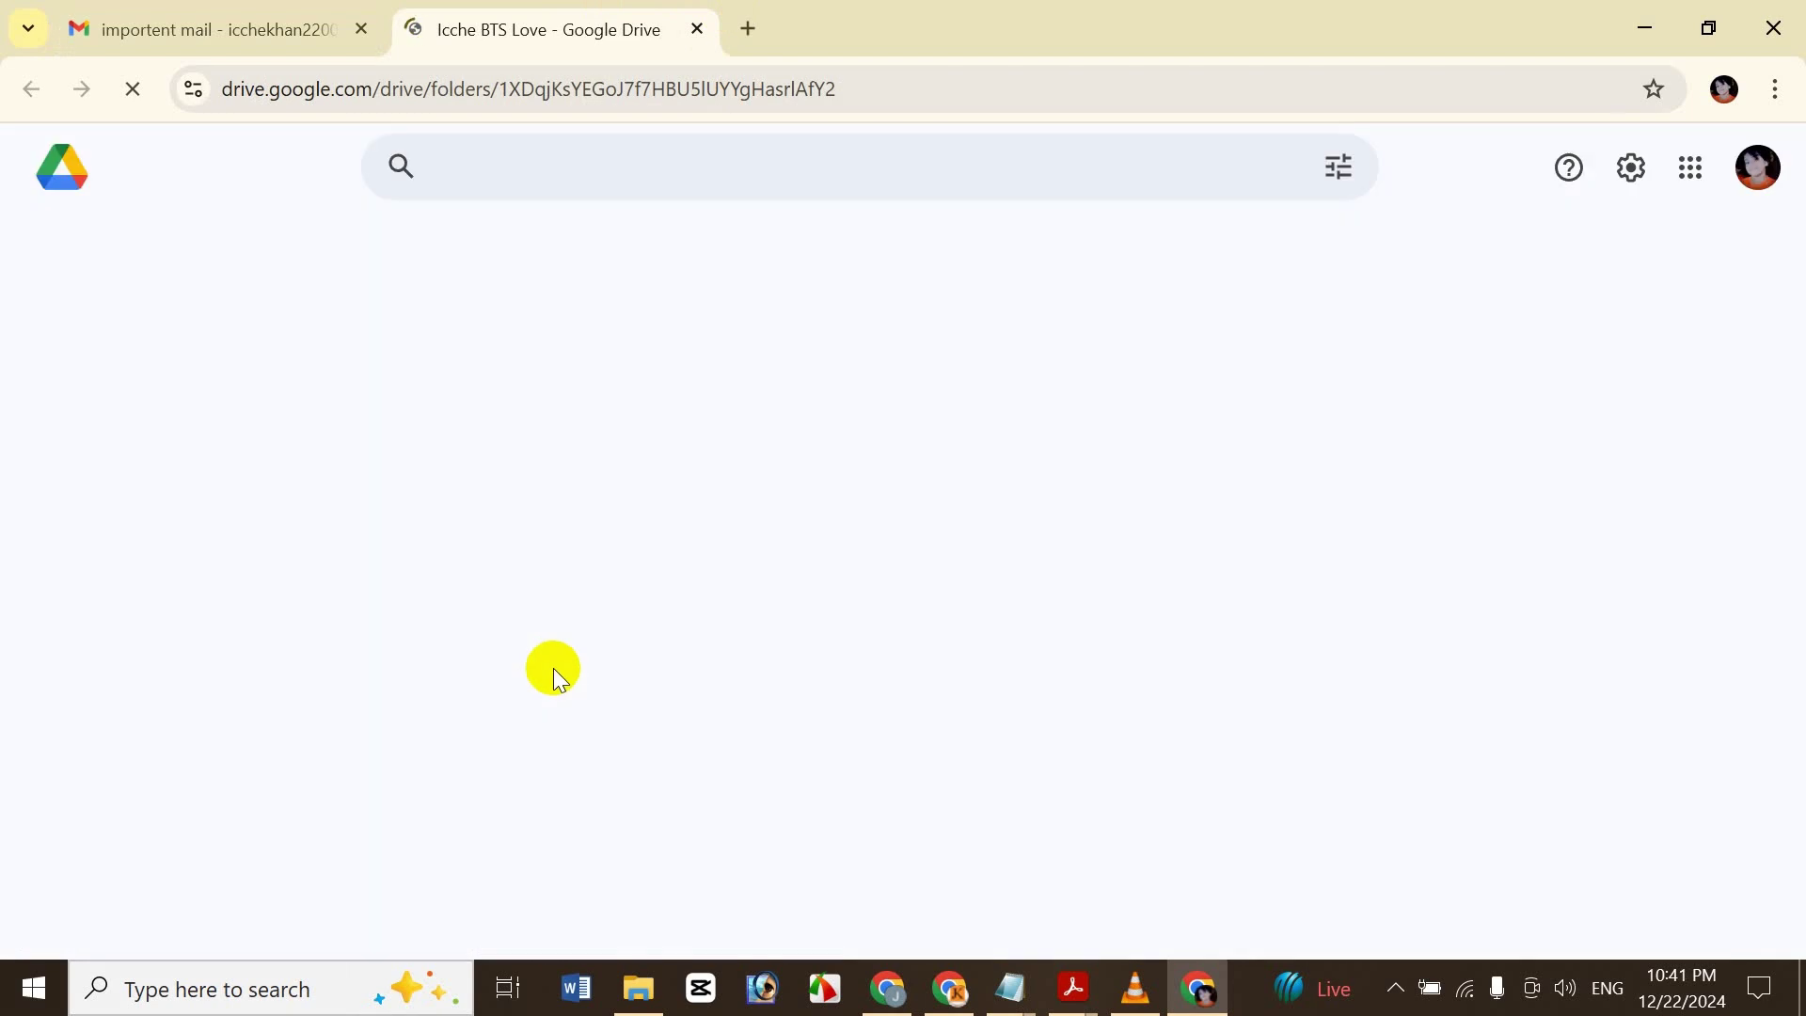
click(697, 29)
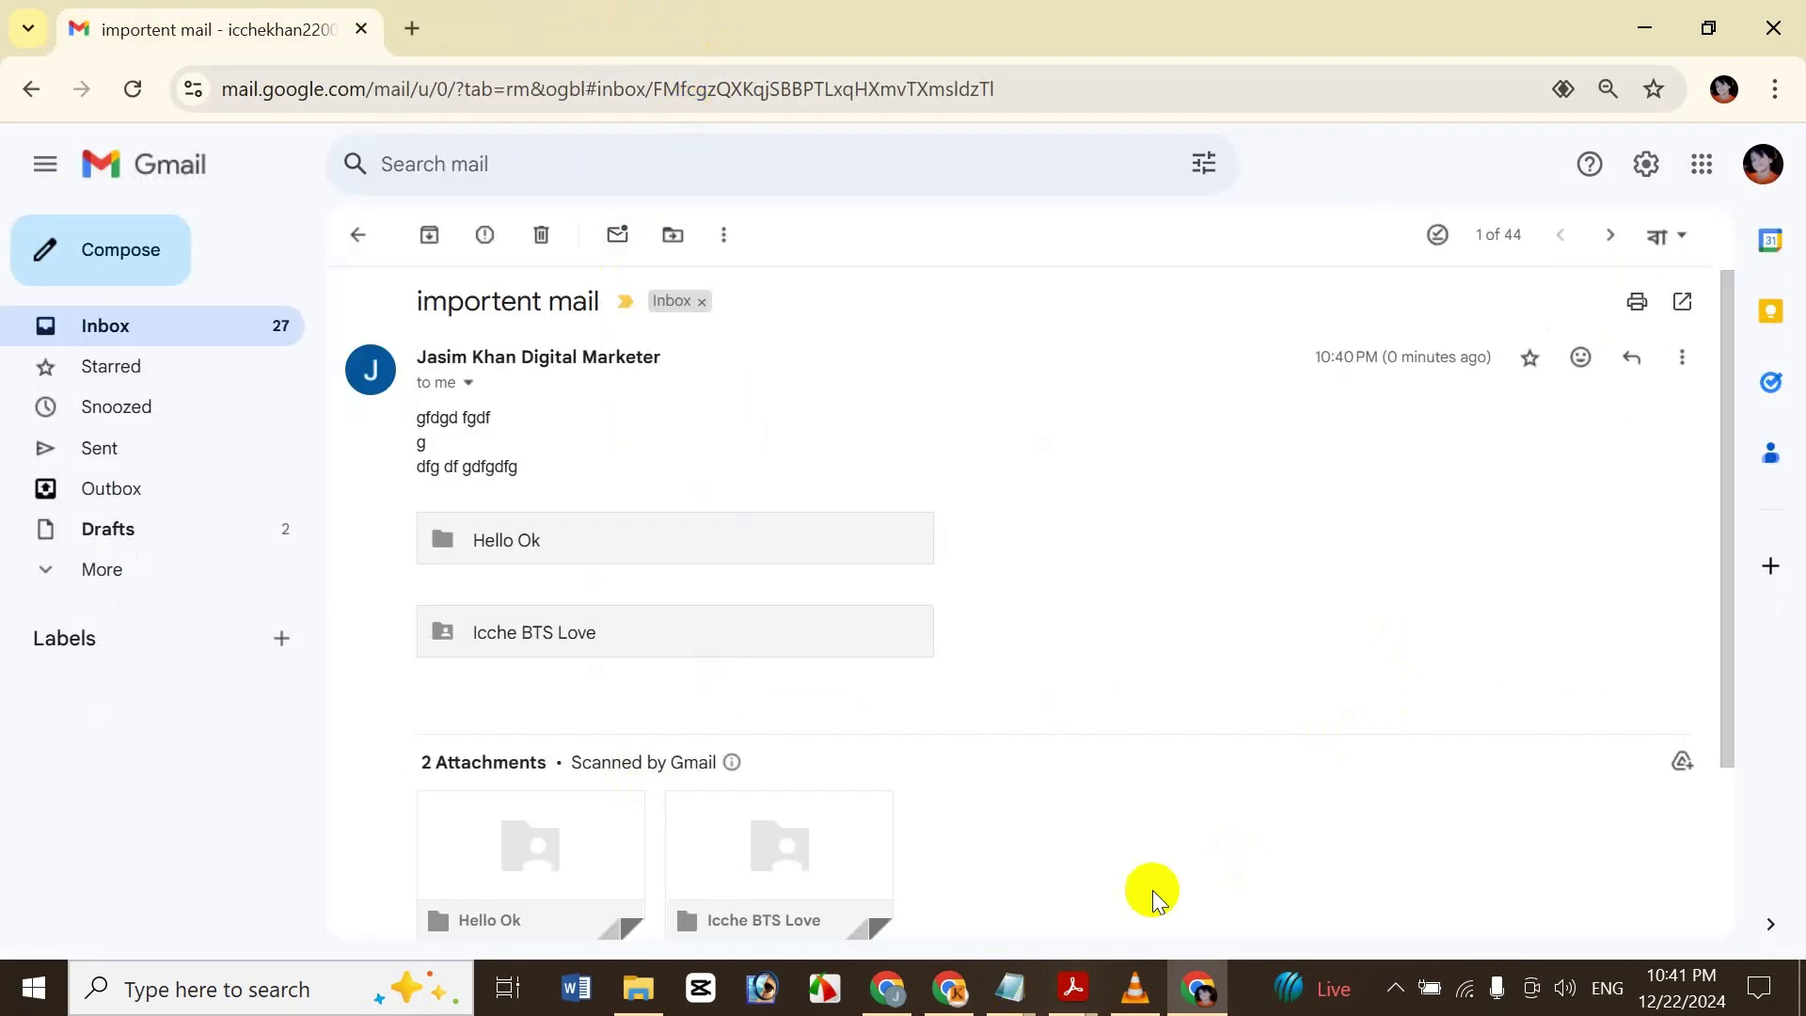
Switch to the "How To Send Google Drive Folder In Gmail - Bangla" document in Adobe Acrobat.
mouse_move(1074, 983)
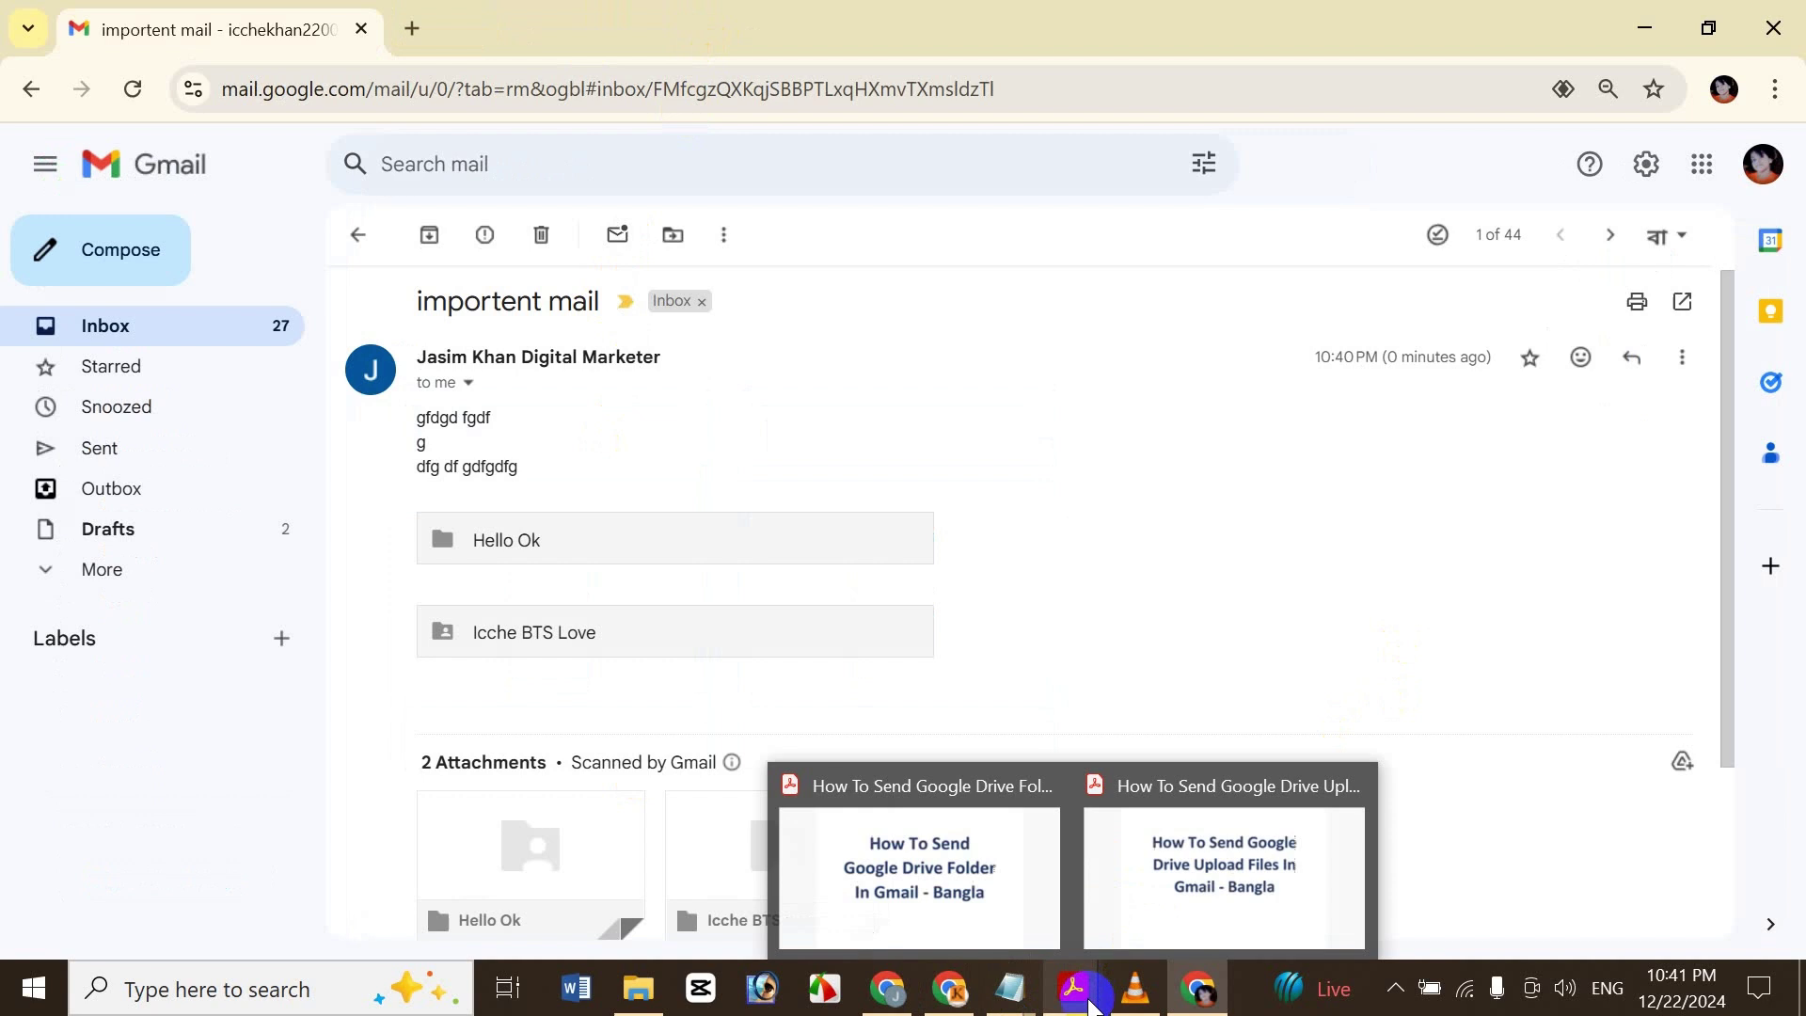
click(1016, 898)
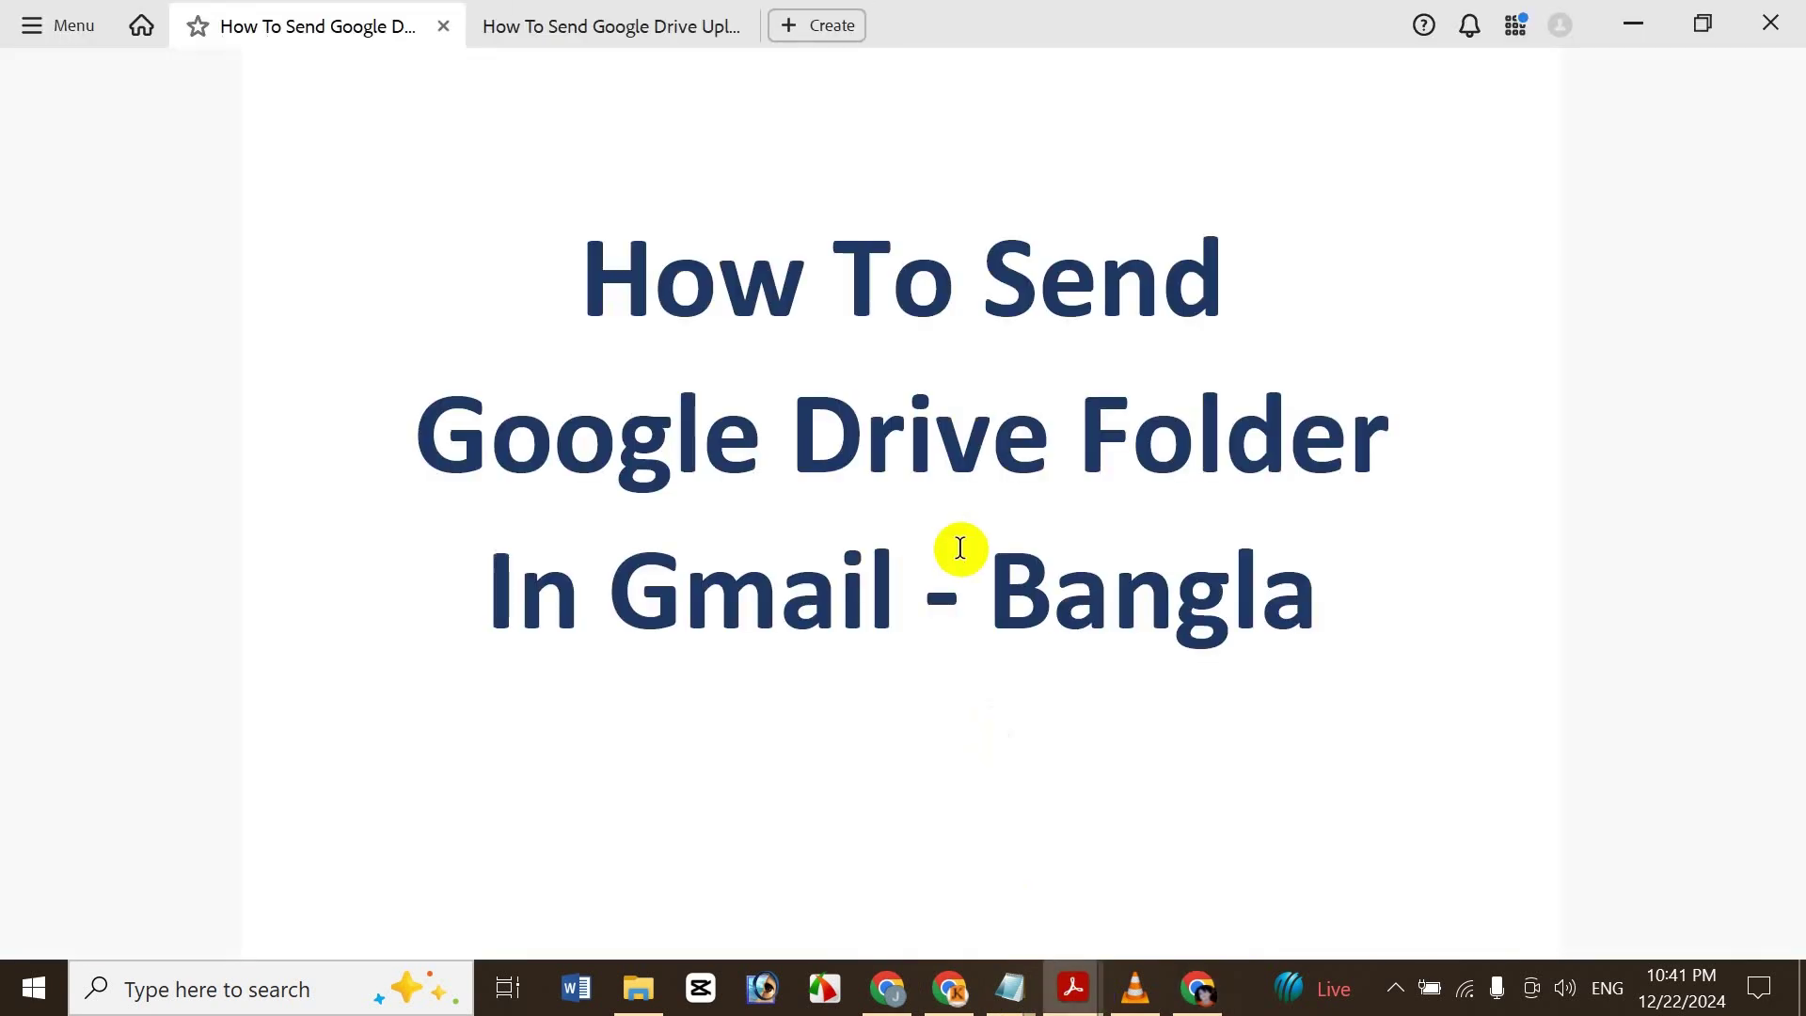